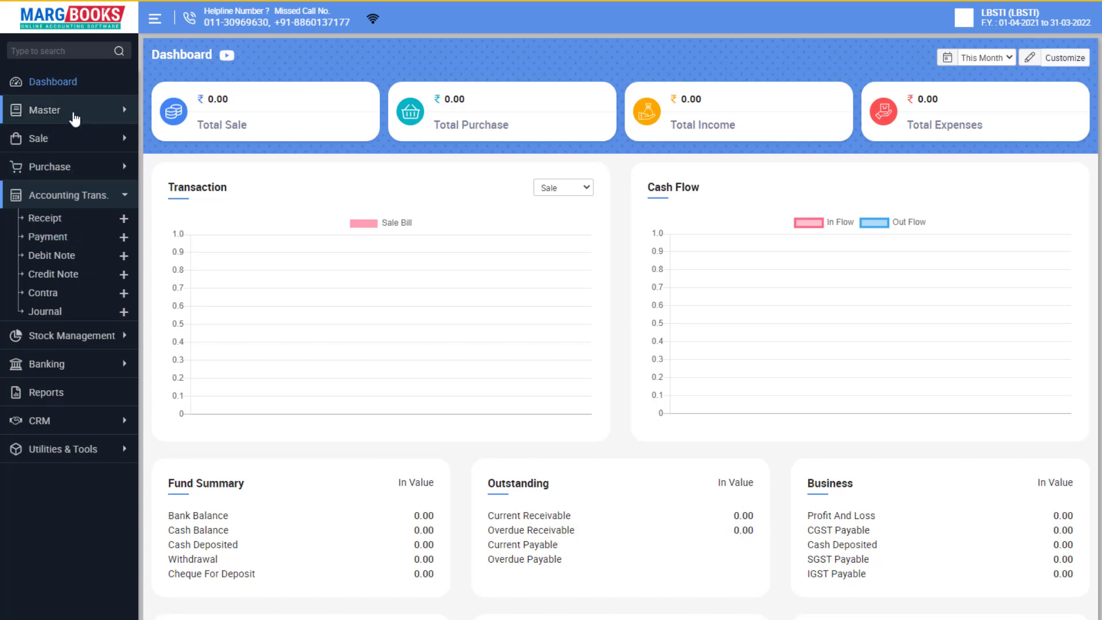
Go to Master > Opening Balance > Ledger to list ledger opening balances.
click(74, 115)
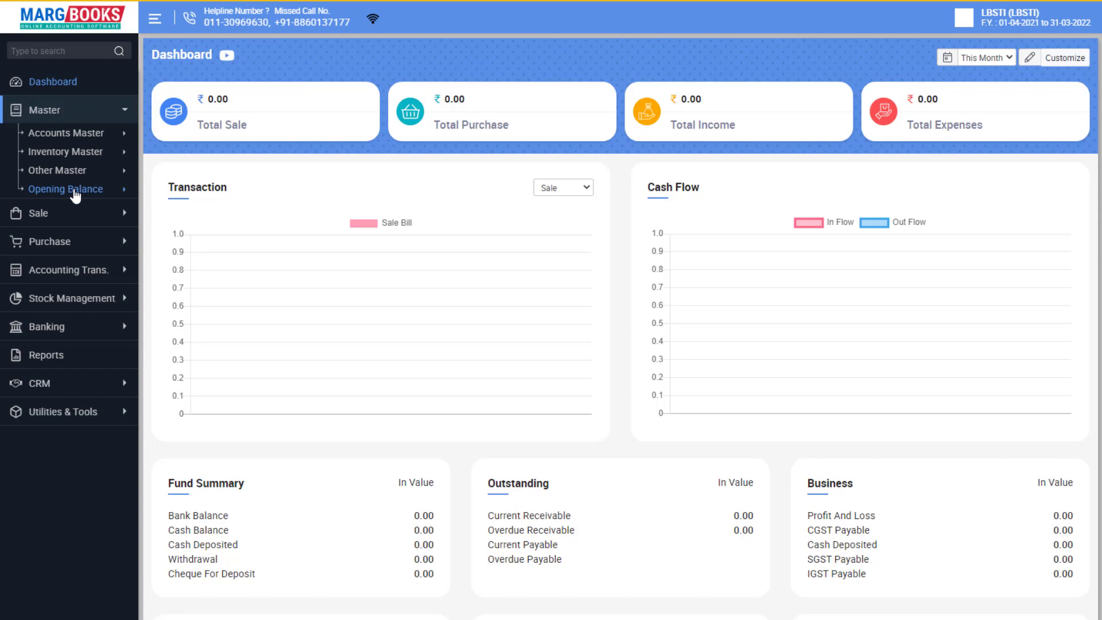
click(75, 190)
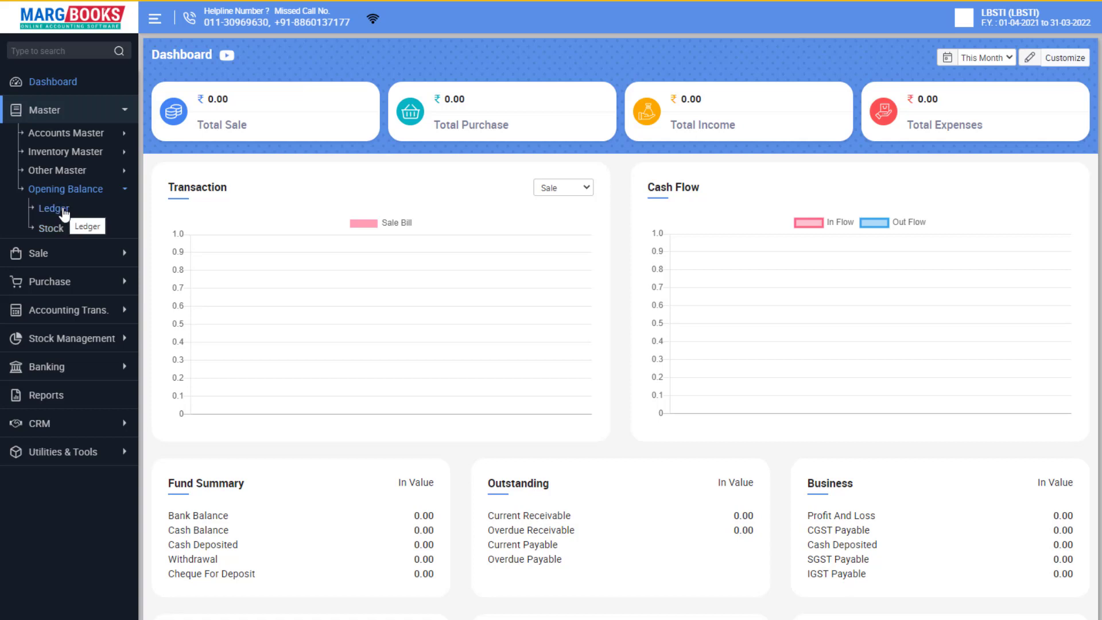
click(64, 211)
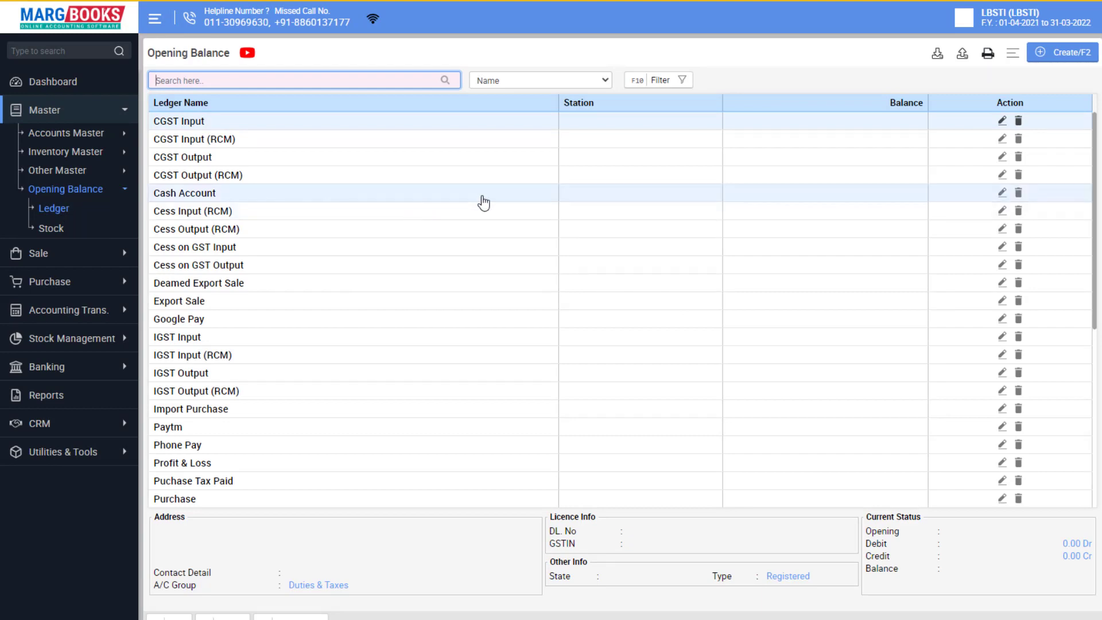
scroll(699, 193, down, 6)
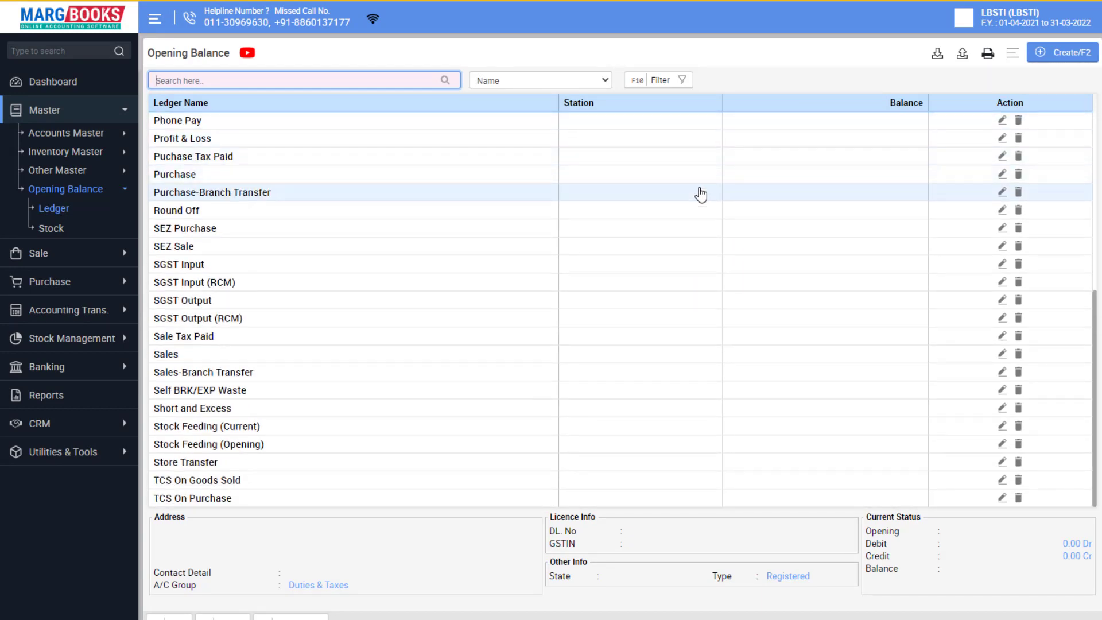
scroll(701, 195, up, 6)
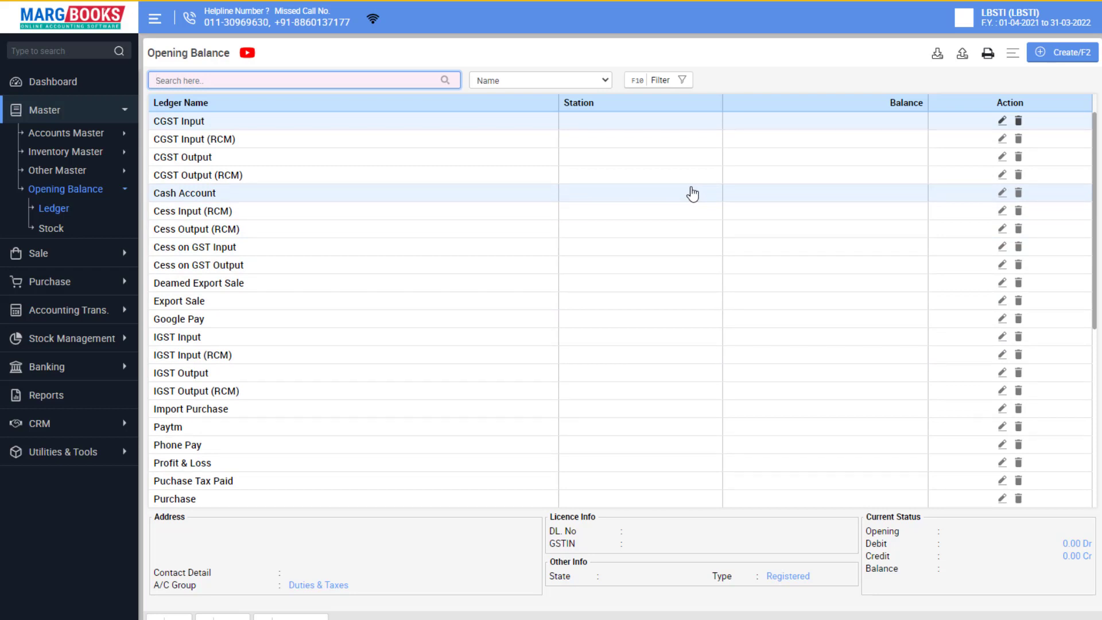
scroll(698, 190, down, 6)
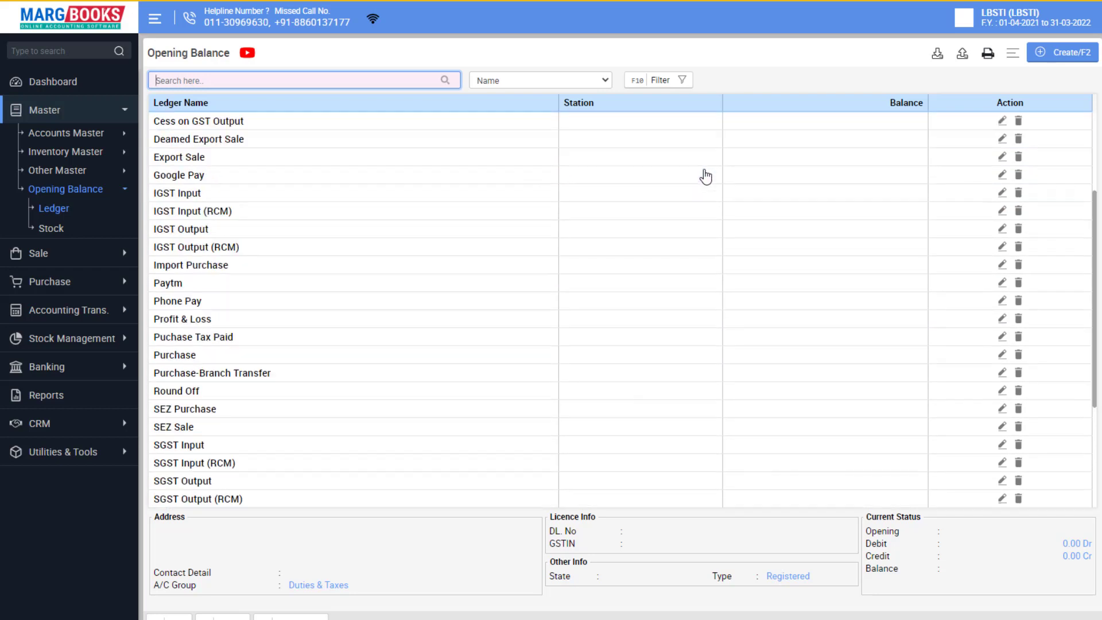
scroll(610, 225, up, 6)
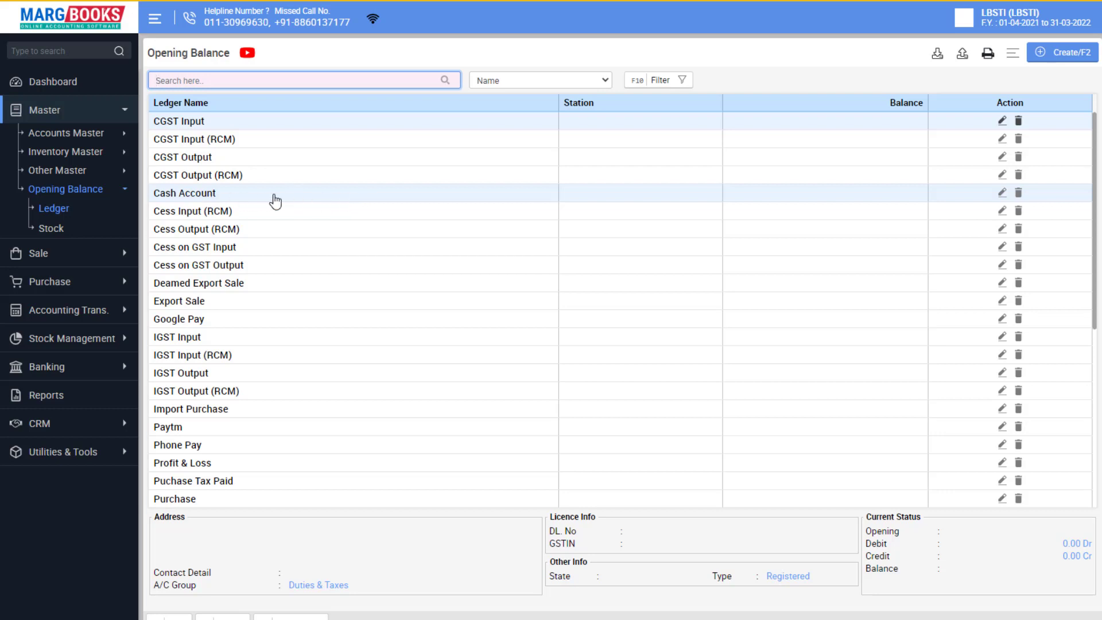
click(207, 198)
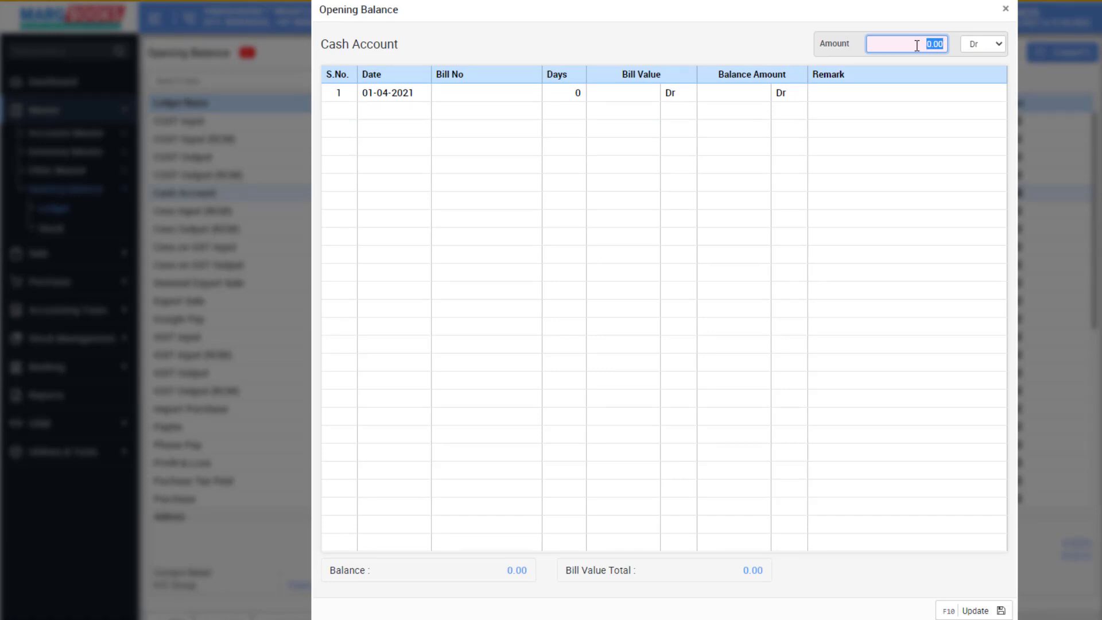
Enter 80000 Dr as the Cash Account opening balance and update it.
text(80000)
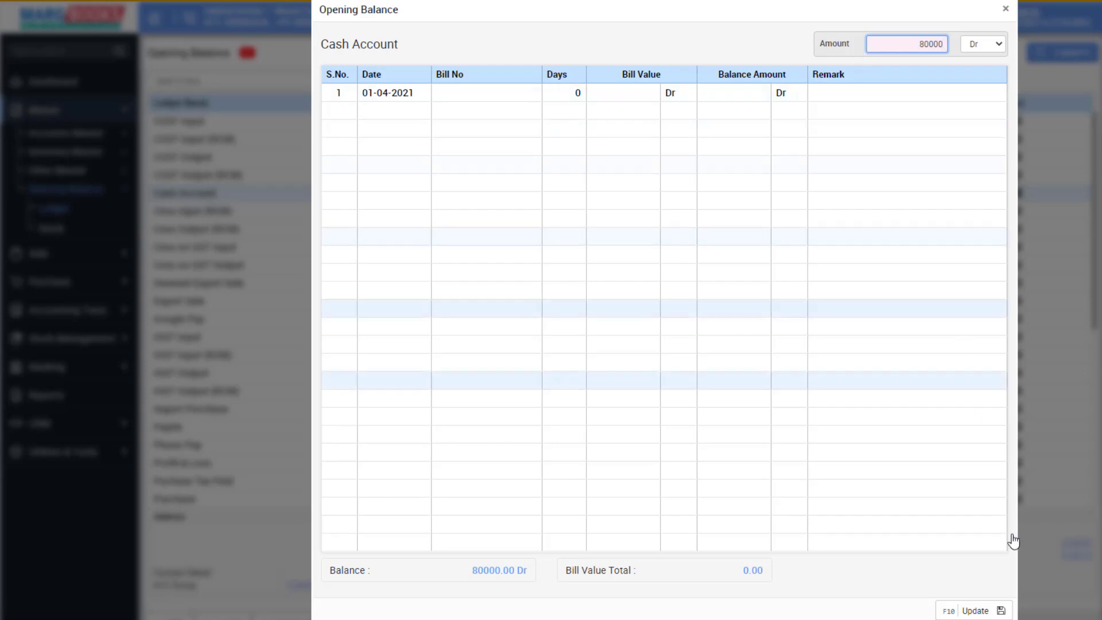
click(975, 611)
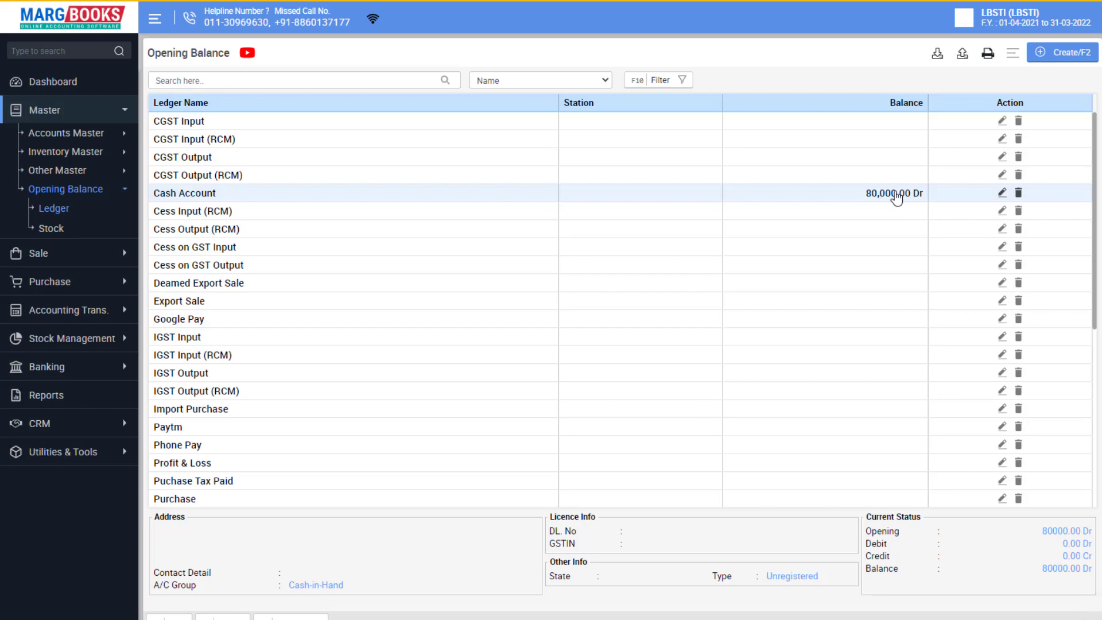
Start a new ledger named Bank in the Bank Accounts group.
click(1059, 58)
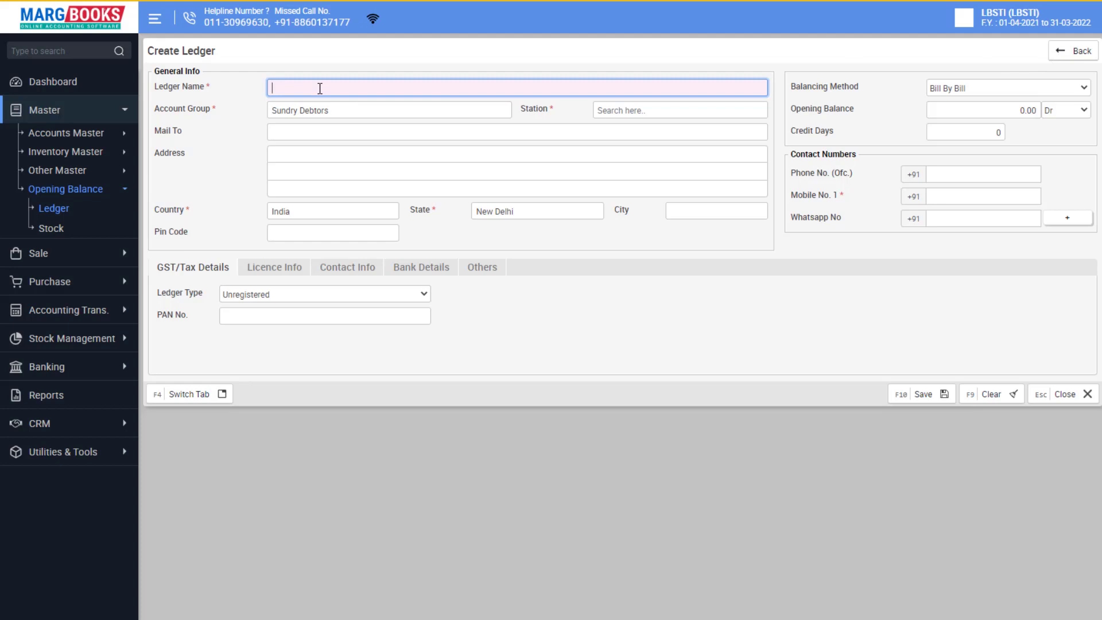
text(Bank)
key(Return)
key(BackSpace)
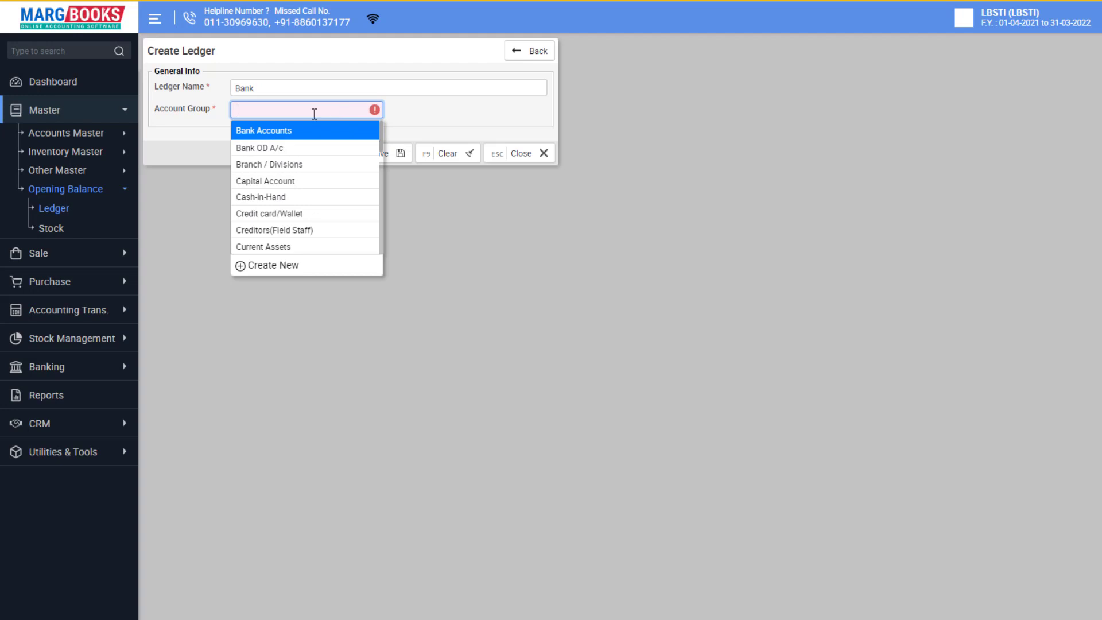
click(286, 132)
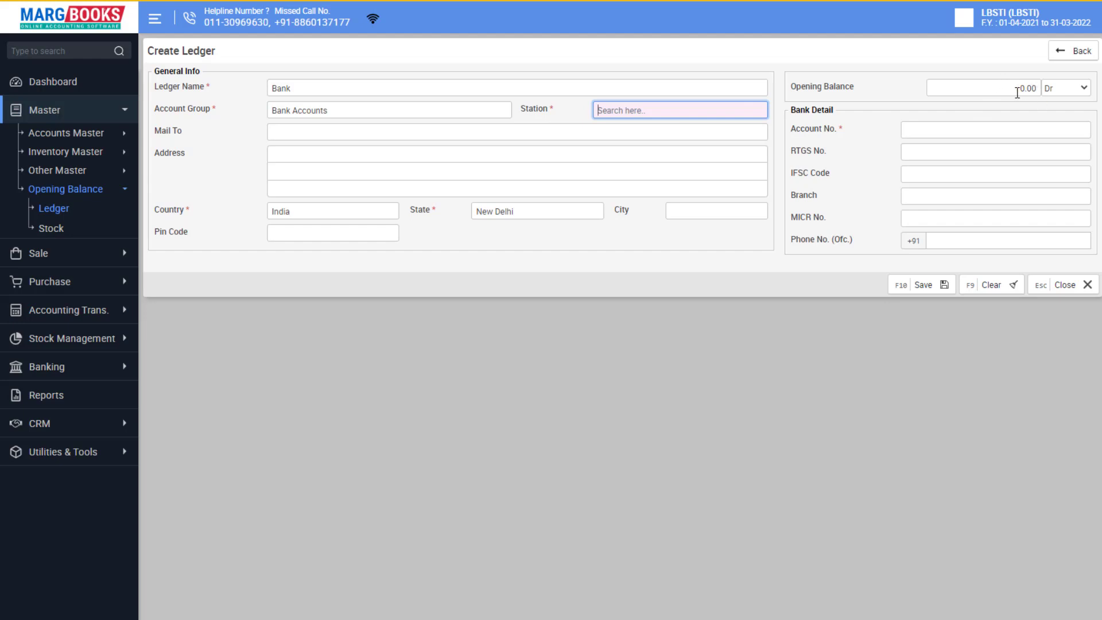
Set station and city to bank, then bring up the station choices again.
click(689, 114)
click(647, 132)
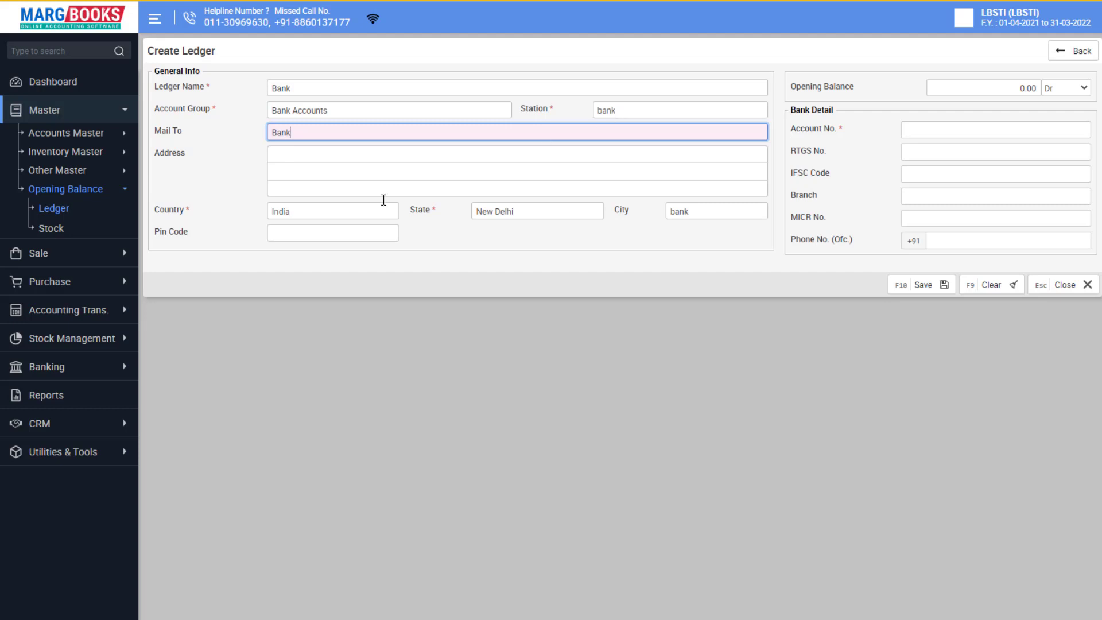
click(281, 212)
key(Tab)
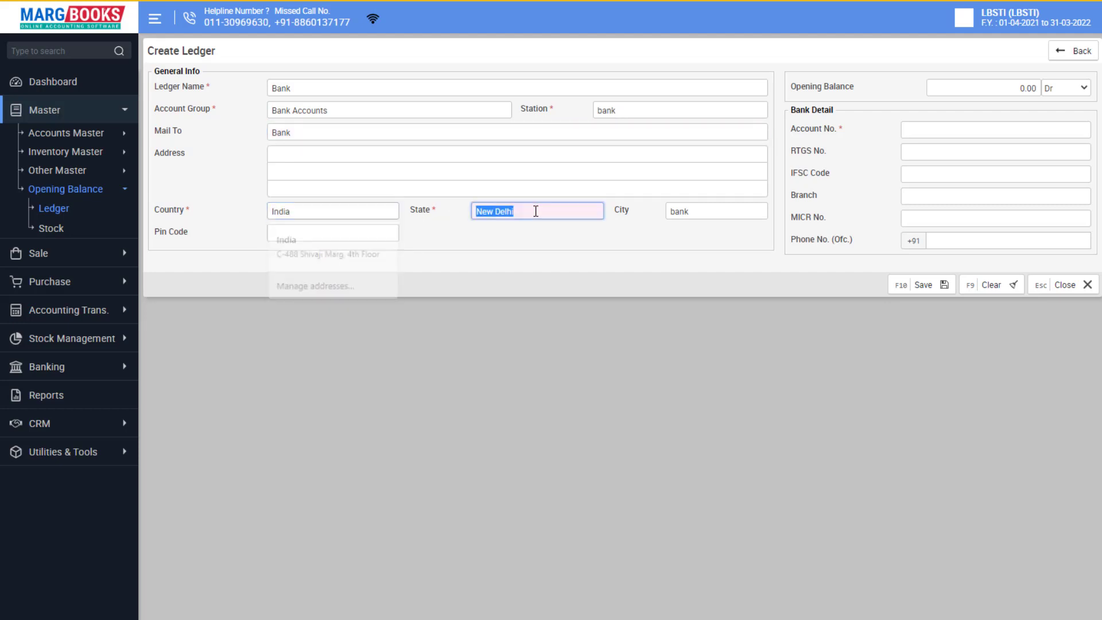
click(697, 210)
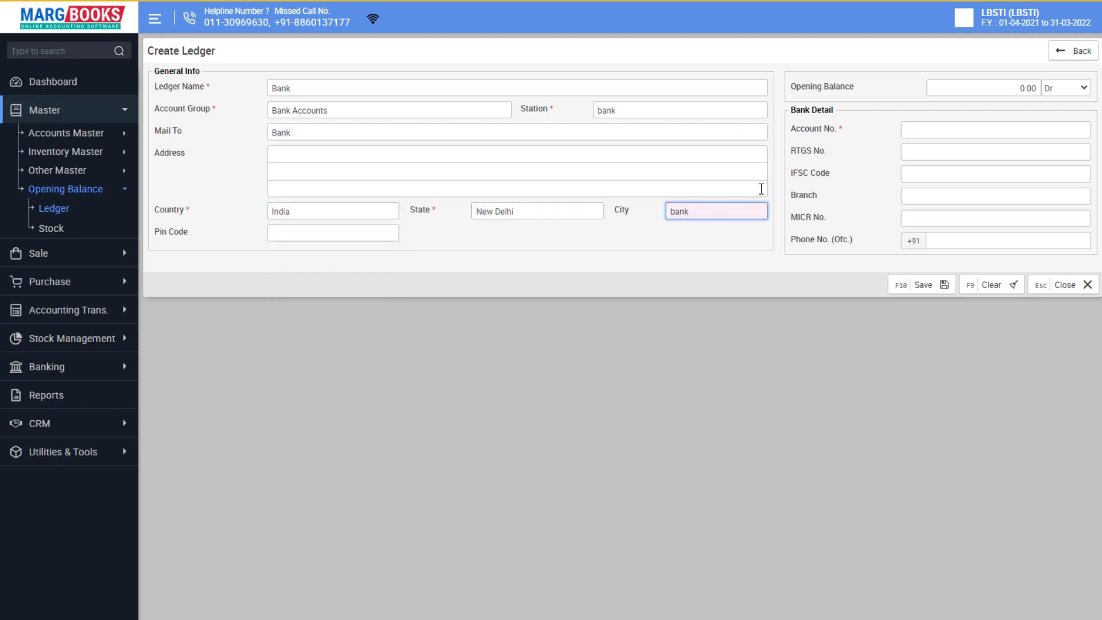
drag(707, 213, 651, 218)
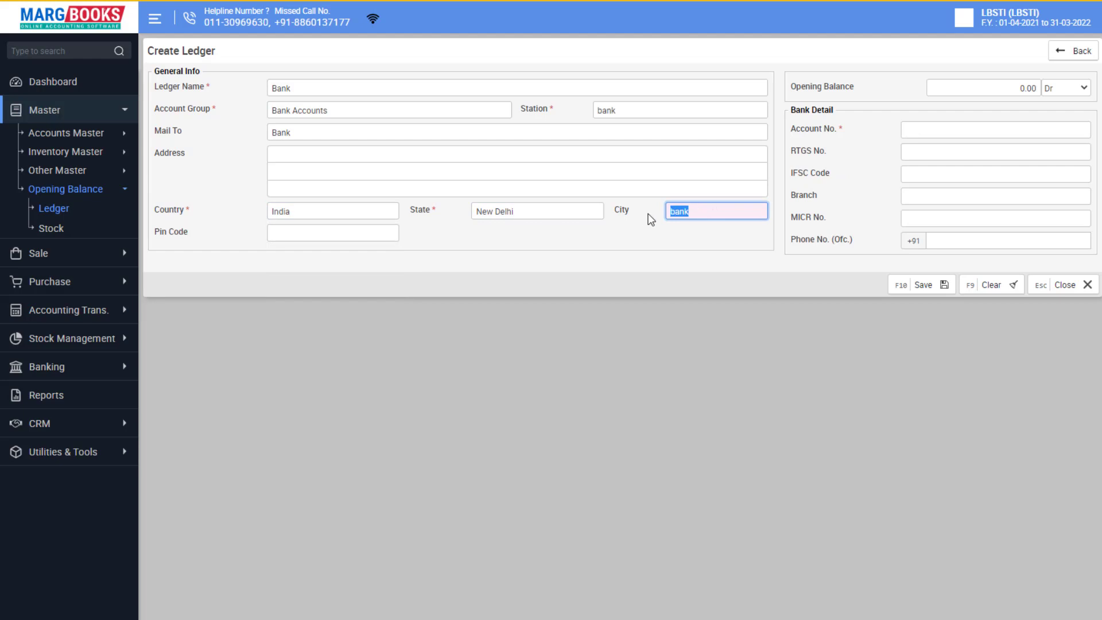
double_click(632, 110)
click(651, 111)
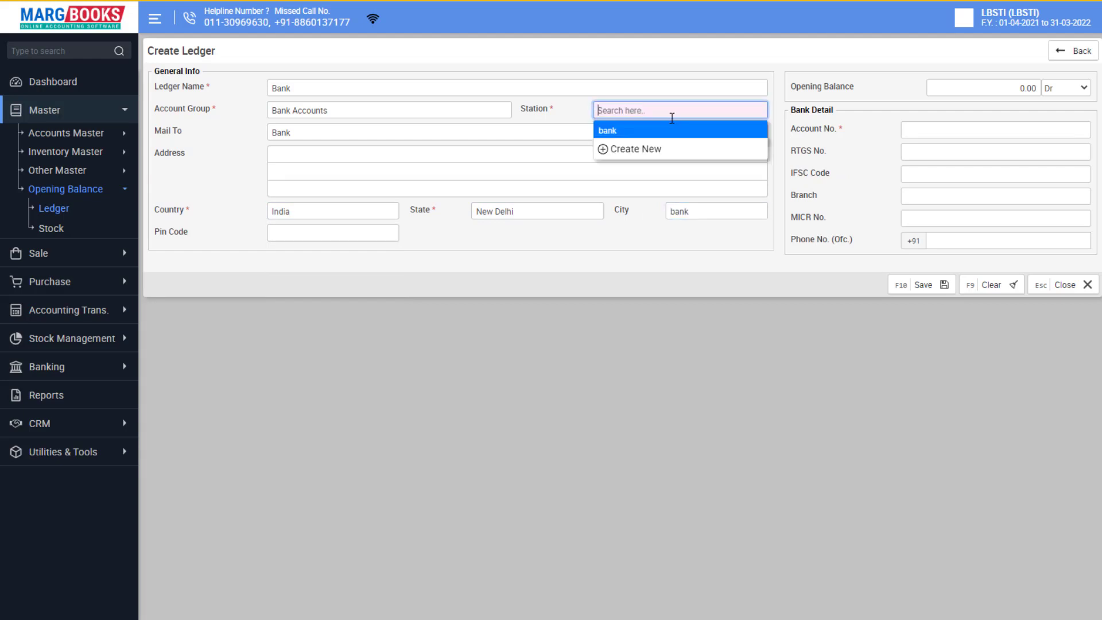
Create the station Shahdara, after discarding a first attempt, and assign it to Bank.
click(645, 150)
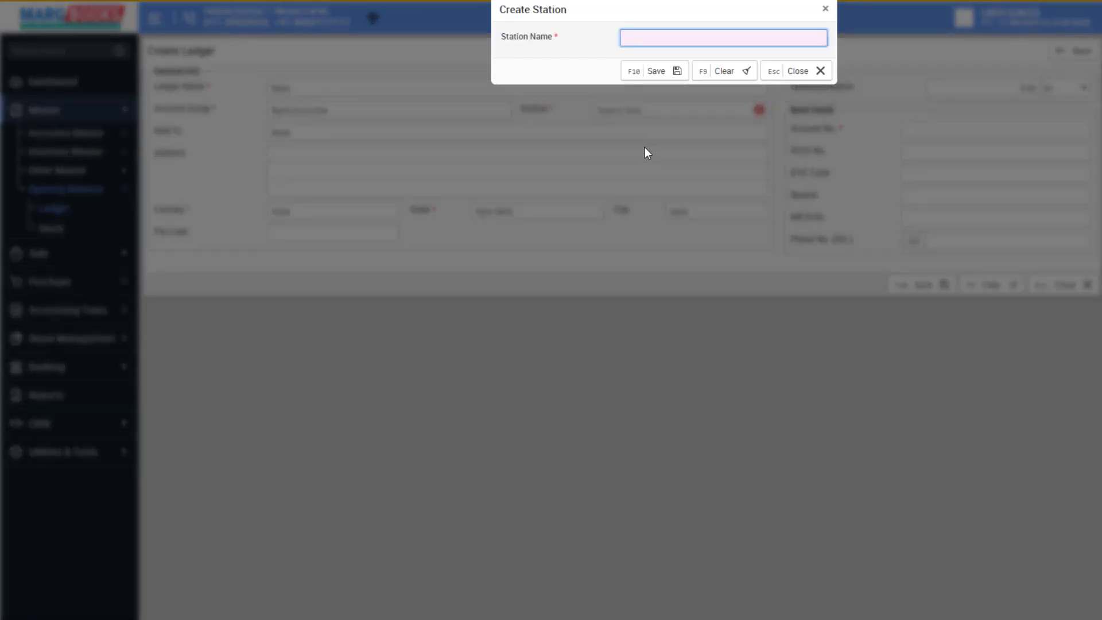
text(Shahdara)
click(820, 71)
click(686, 86)
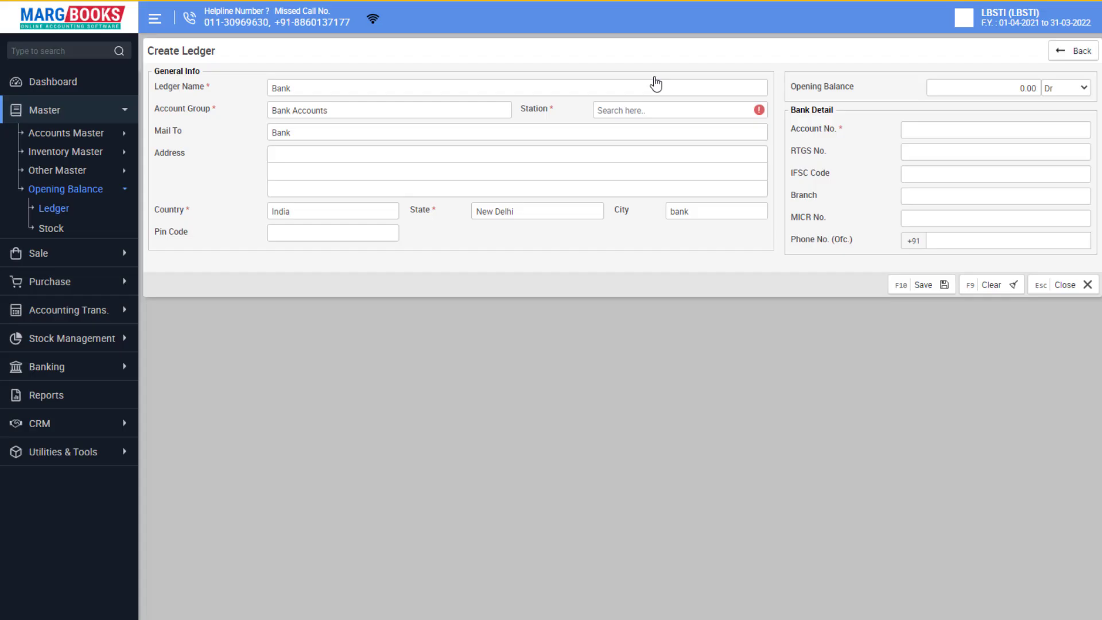
click(655, 114)
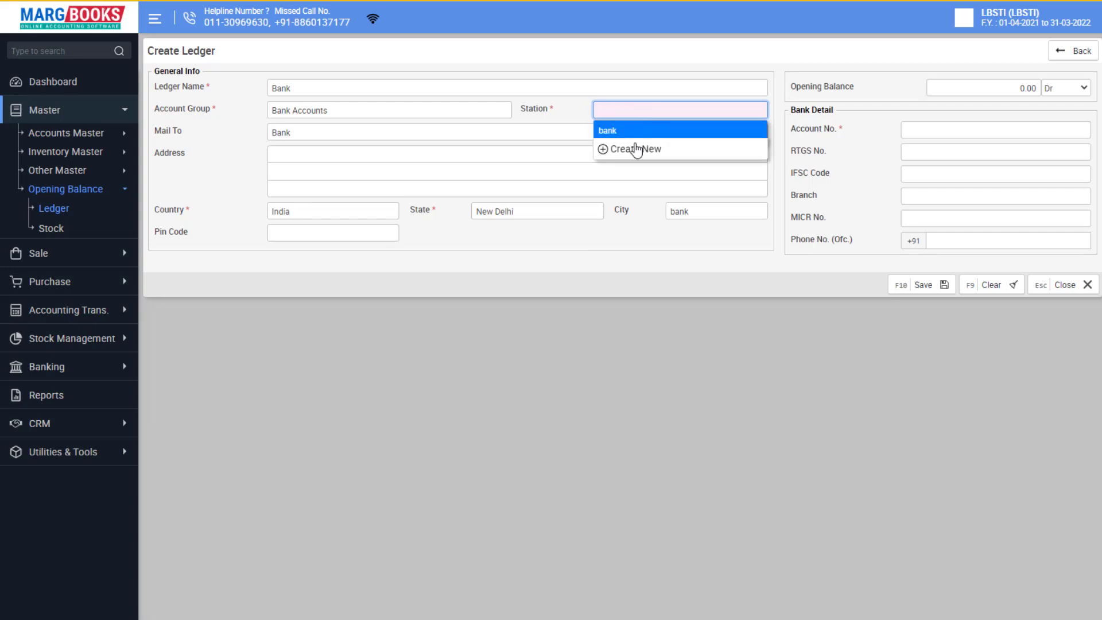
click(630, 150)
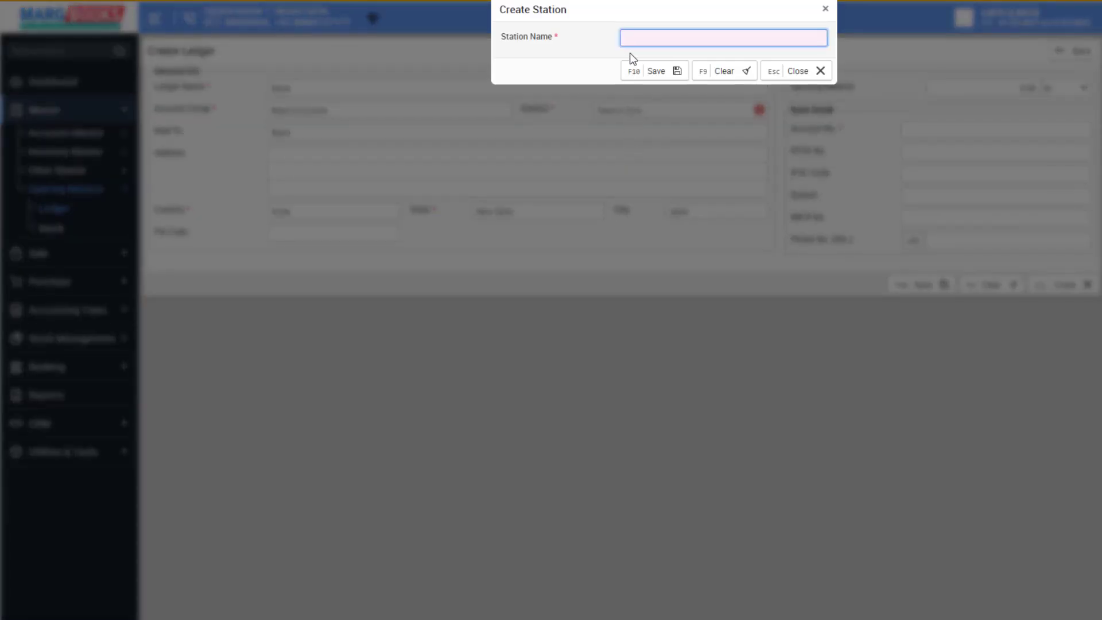
text(Shahdara)
click(651, 72)
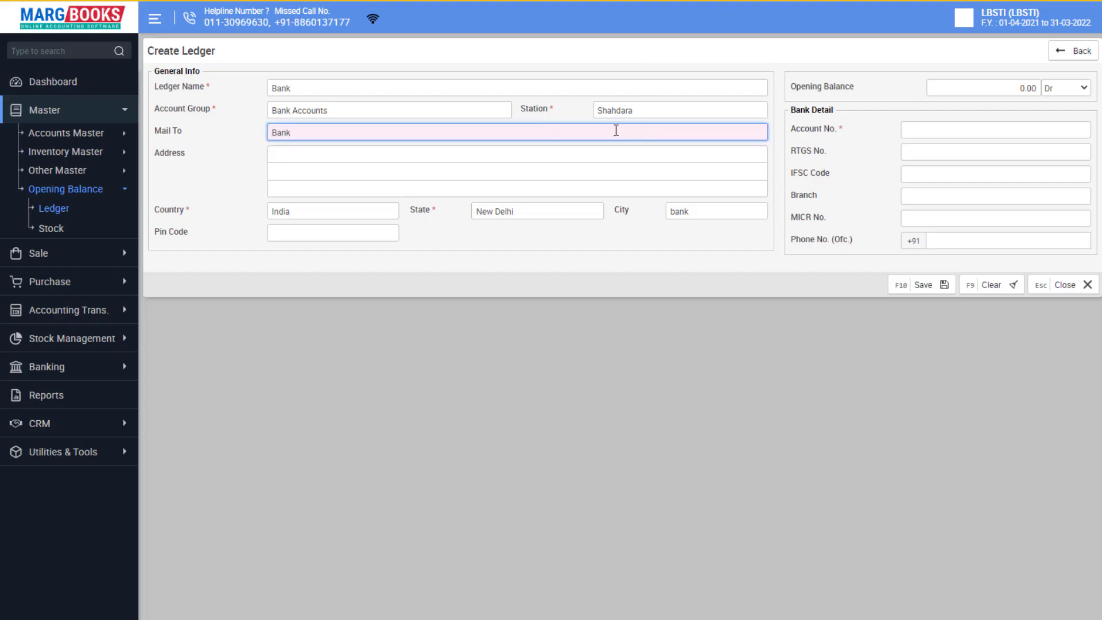
Put the bank's e-mail address in Mail To and enter pin code 110032.
drag(330, 133, 264, 132)
click(343, 159)
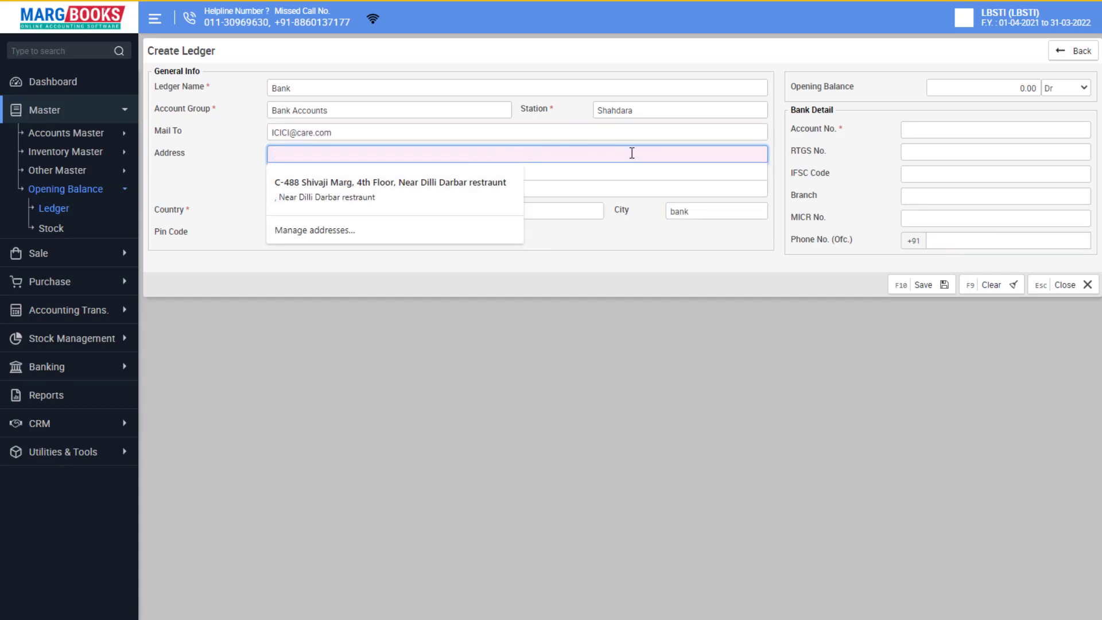
click(639, 186)
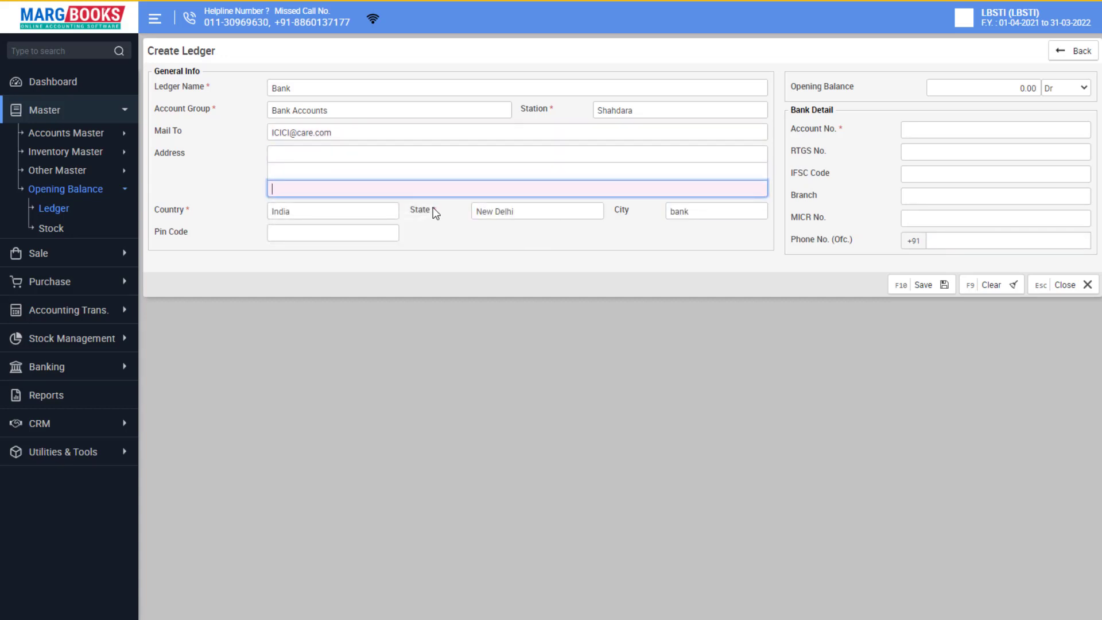
click(313, 234)
text(11)
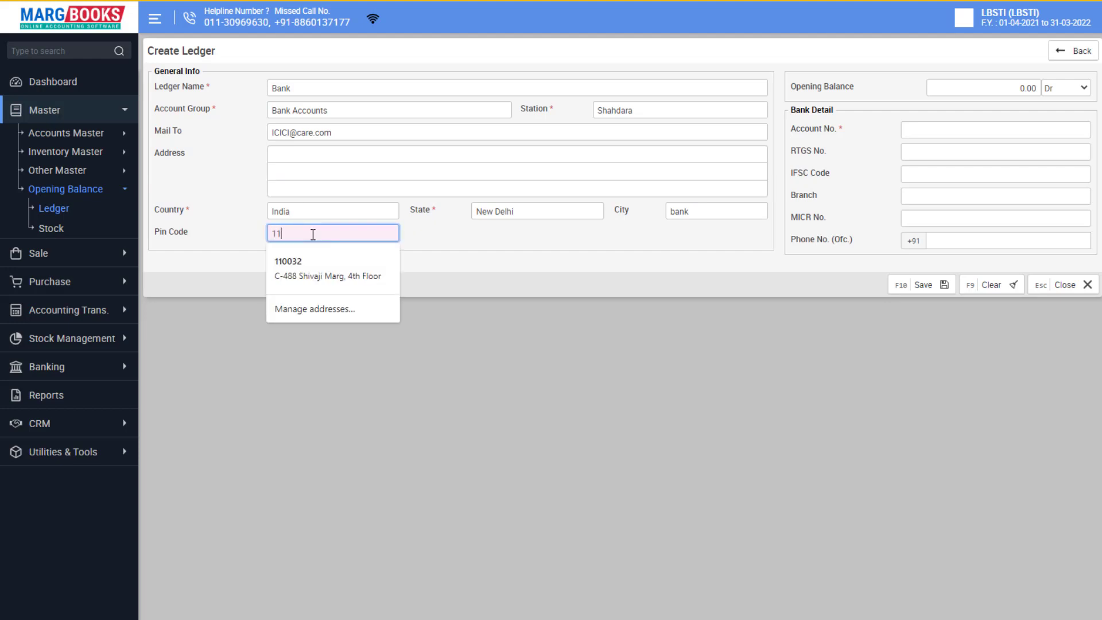
text(0032)
Enter opening balance 20000, the account number and IFSC ICIC0001578, then save the ledger.
click(1021, 88)
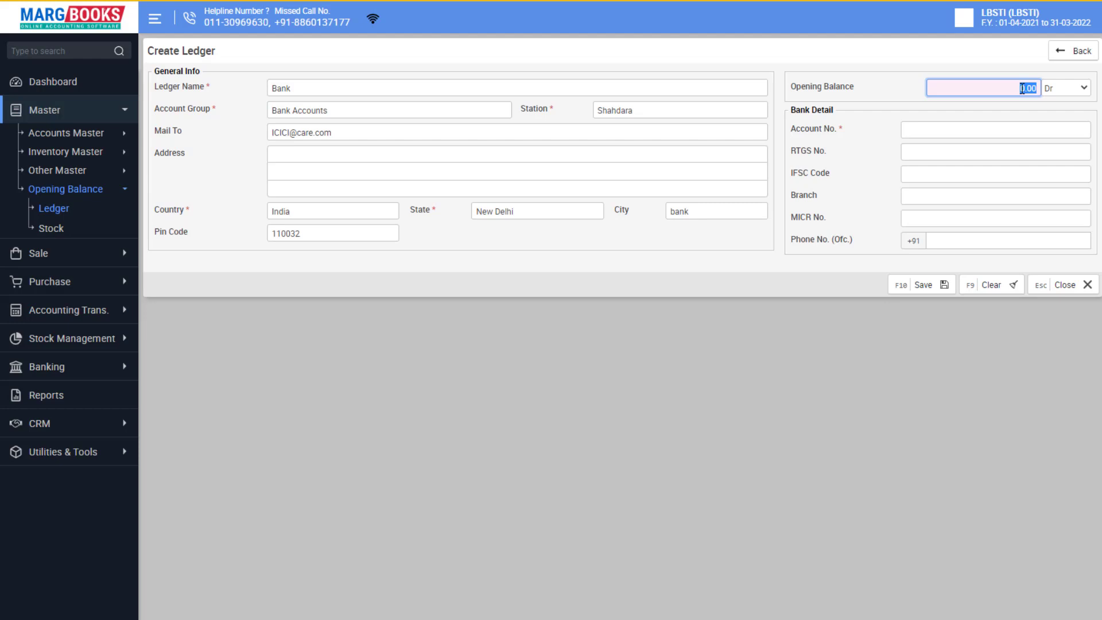
text(20000)
click(945, 132)
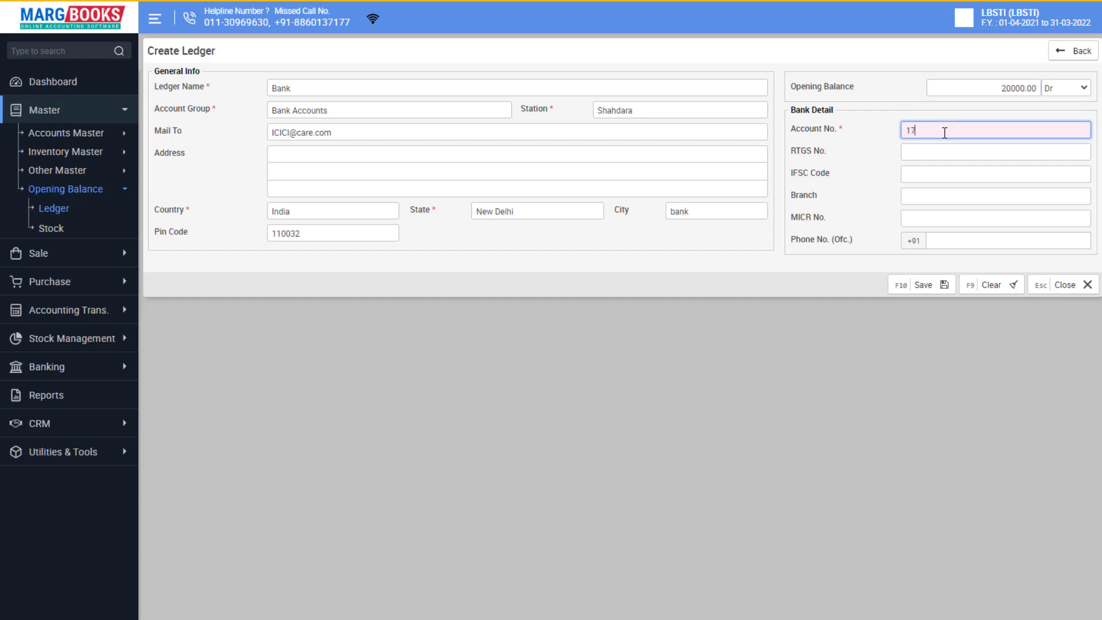
click(940, 168)
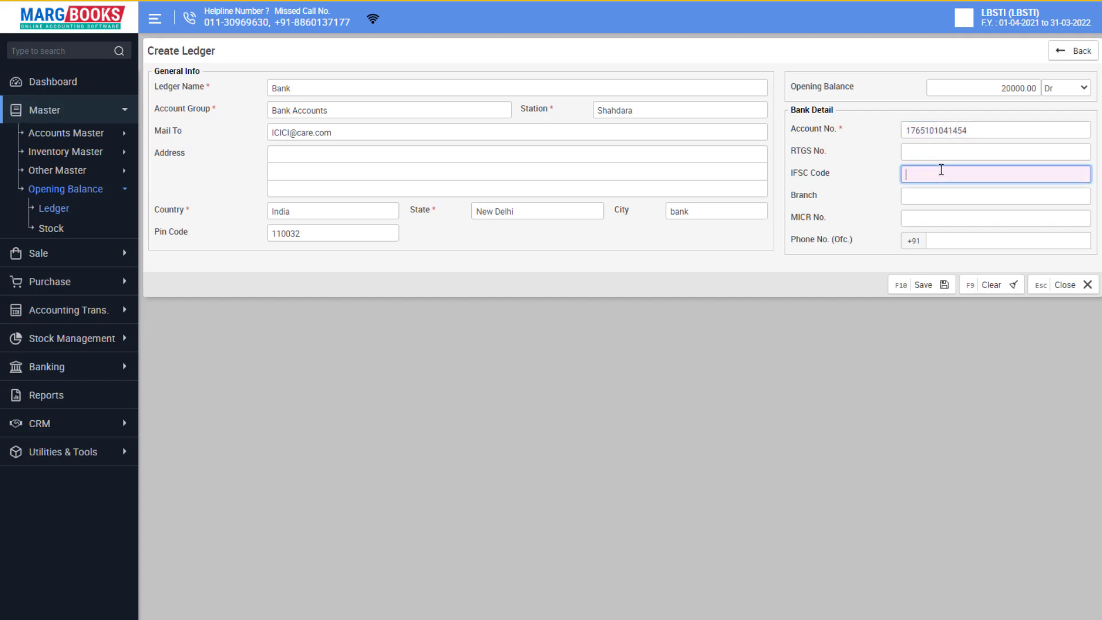
text(ICIC0001578)
click(921, 287)
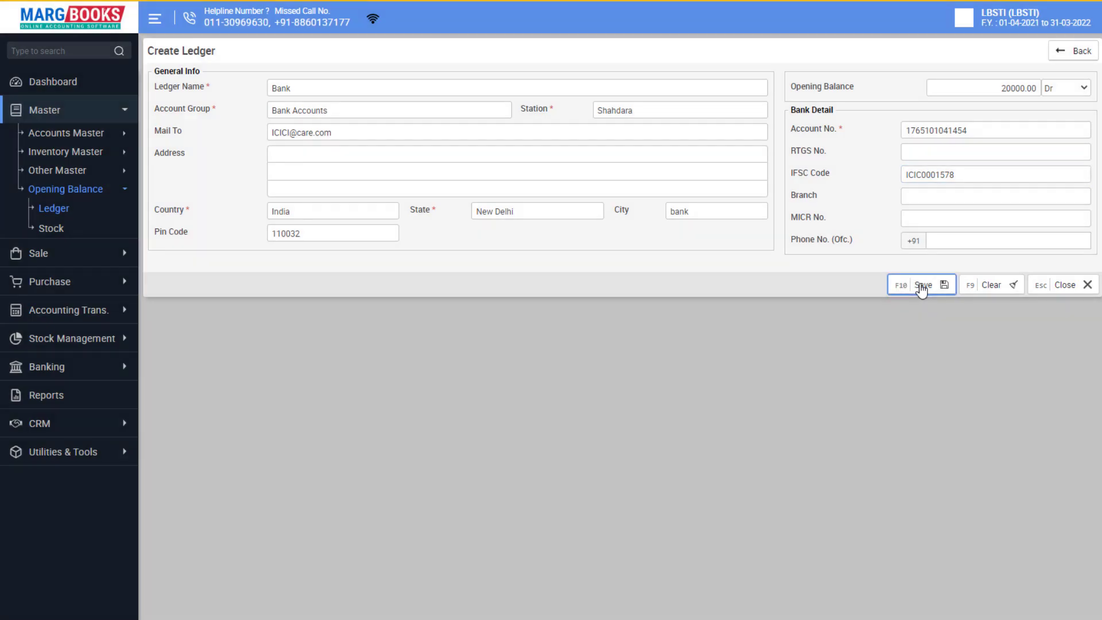
click(1042, 290)
Confirm closing the ledger form, then go to Accounting Trans. > Payment.
click(652, 92)
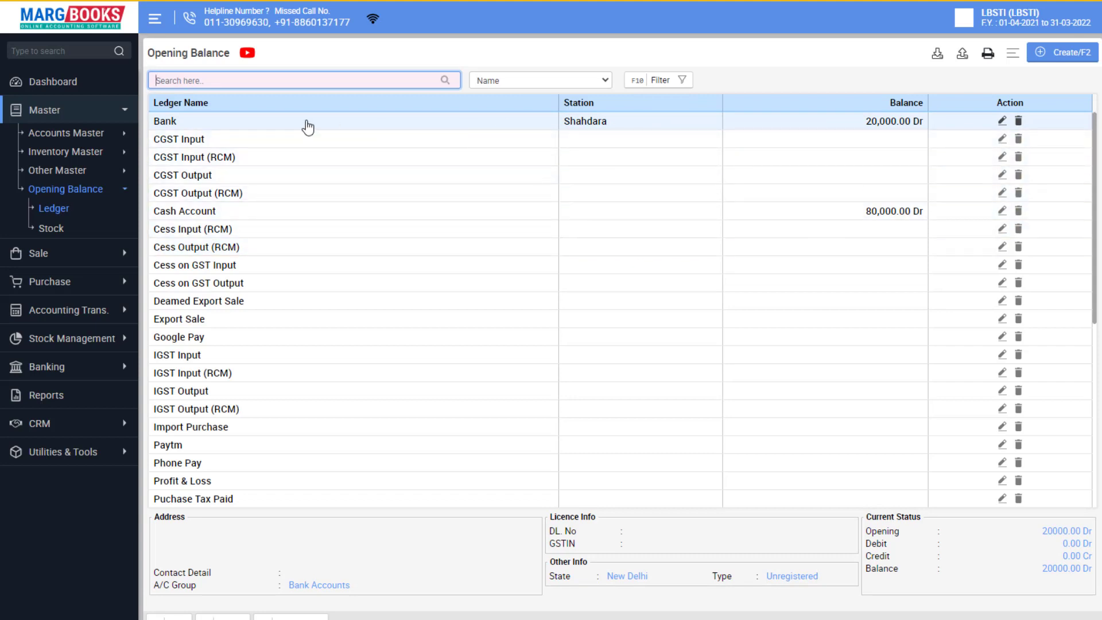
click(431, 217)
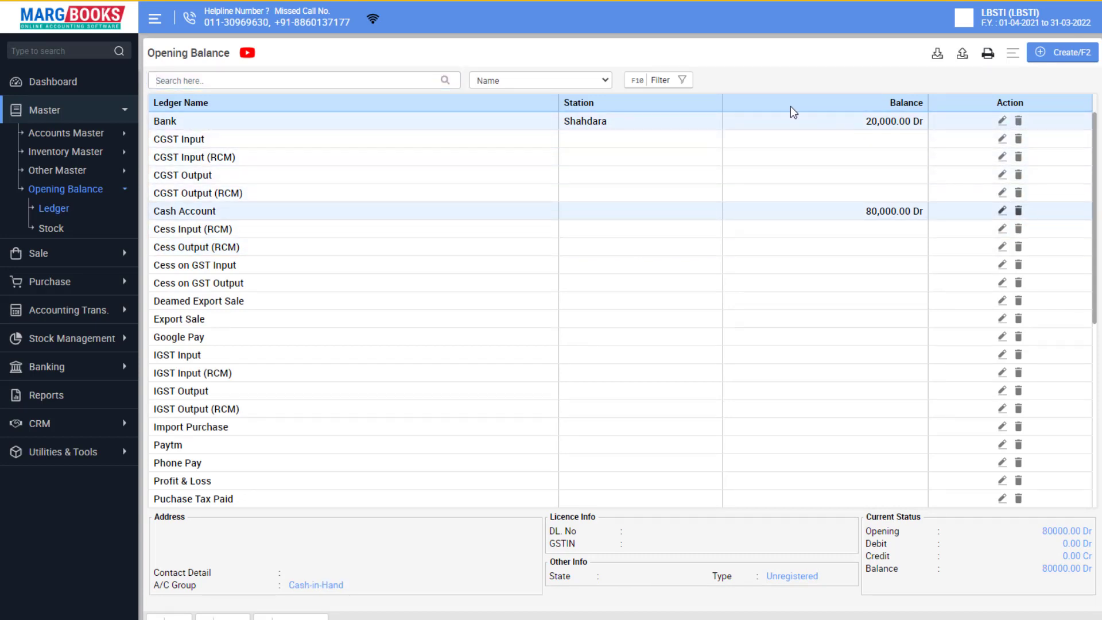
click(60, 310)
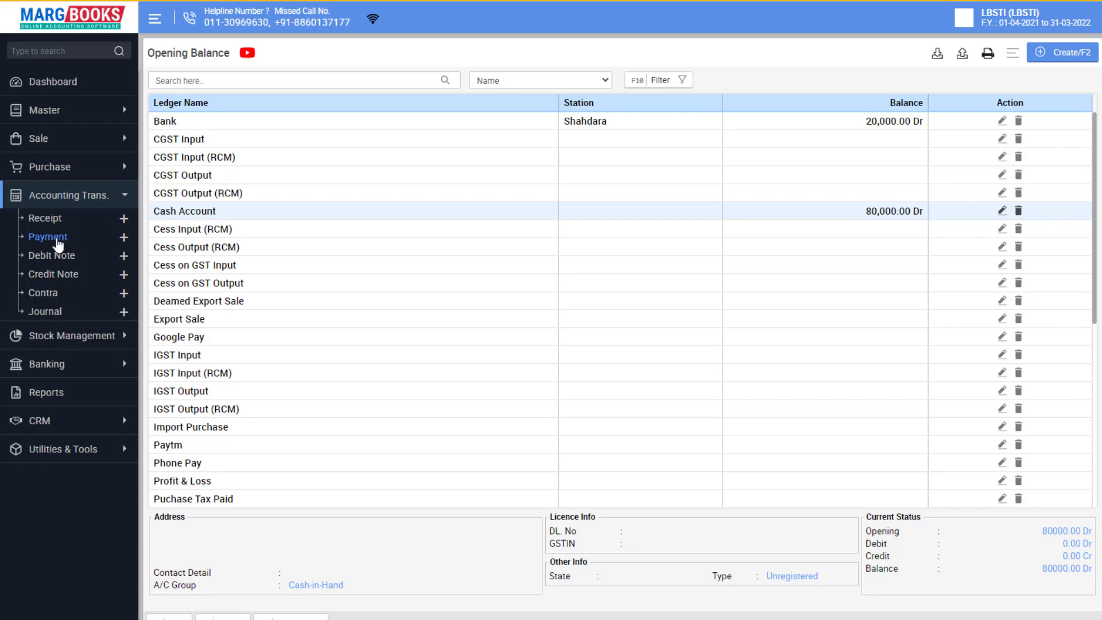
click(56, 239)
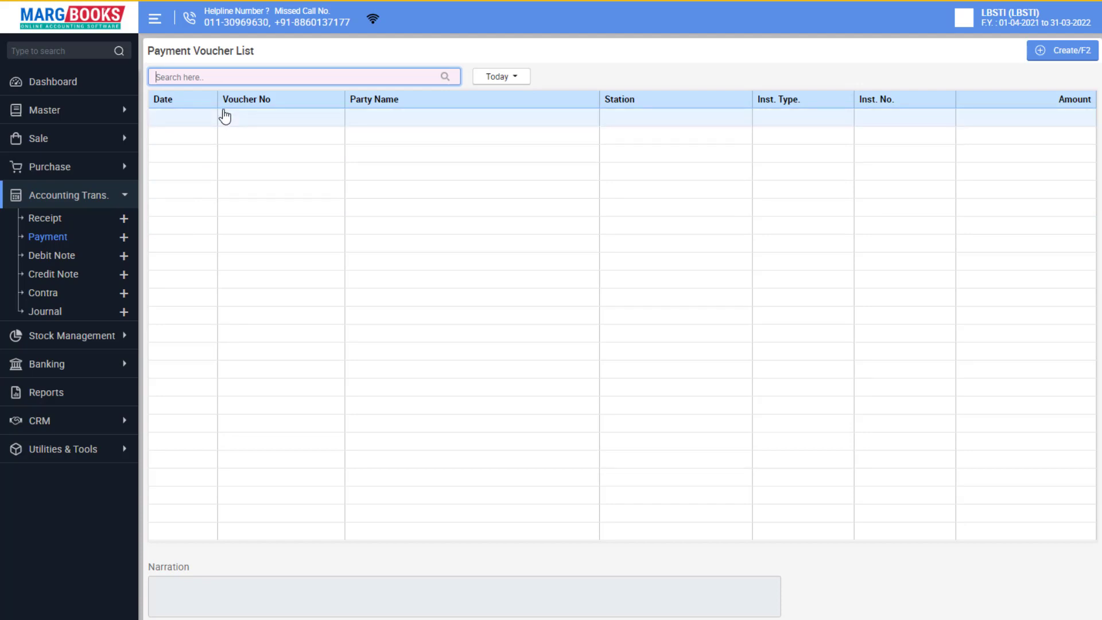
Create a new payment voucher with Cash Account as the payment mode.
click(1066, 55)
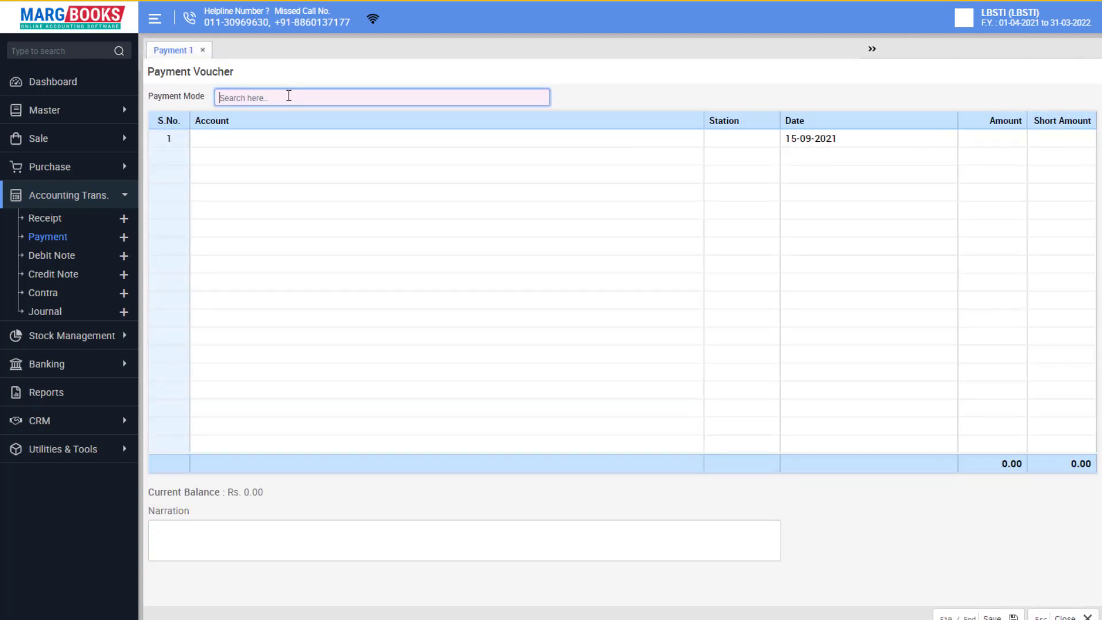
click(289, 96)
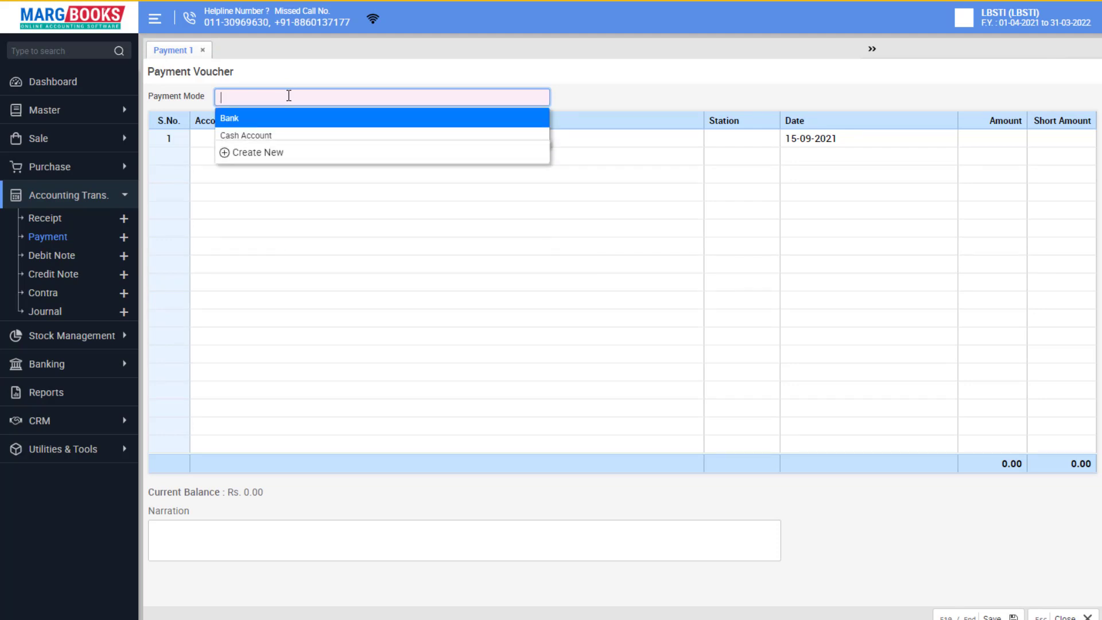
click(261, 136)
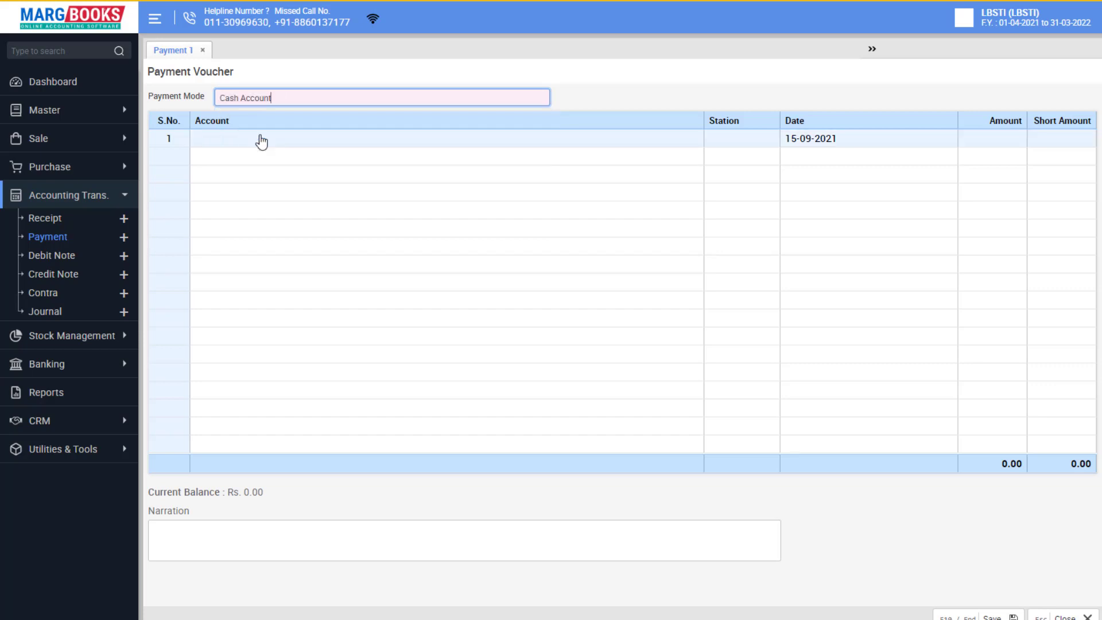
Pick Purchase from the full ledger list (F7) as row 1's account.
click(255, 140)
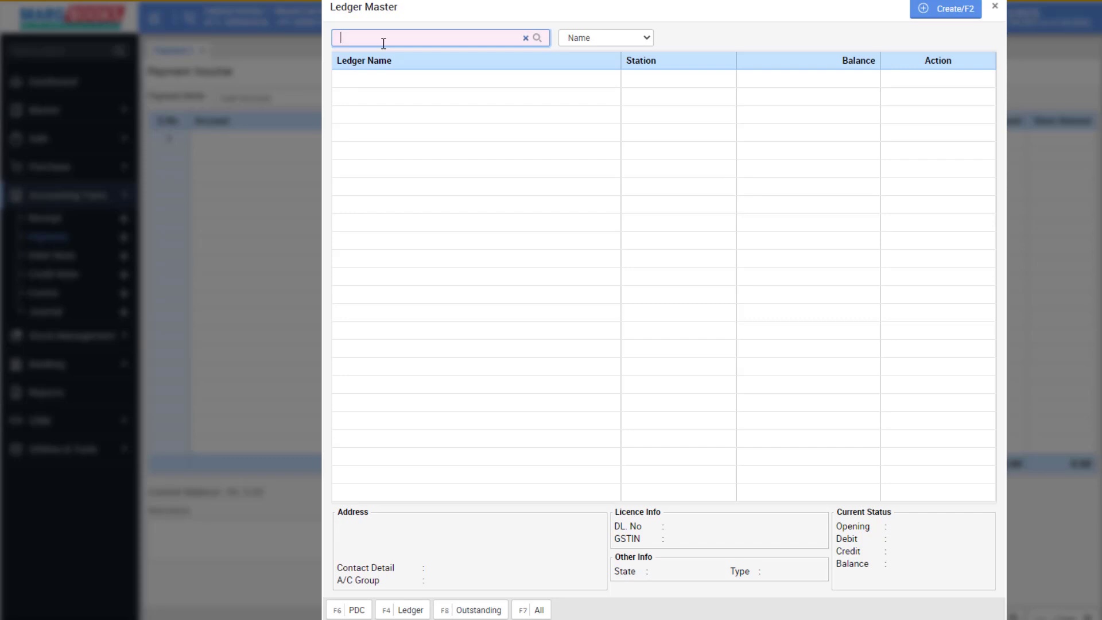
key(F7)
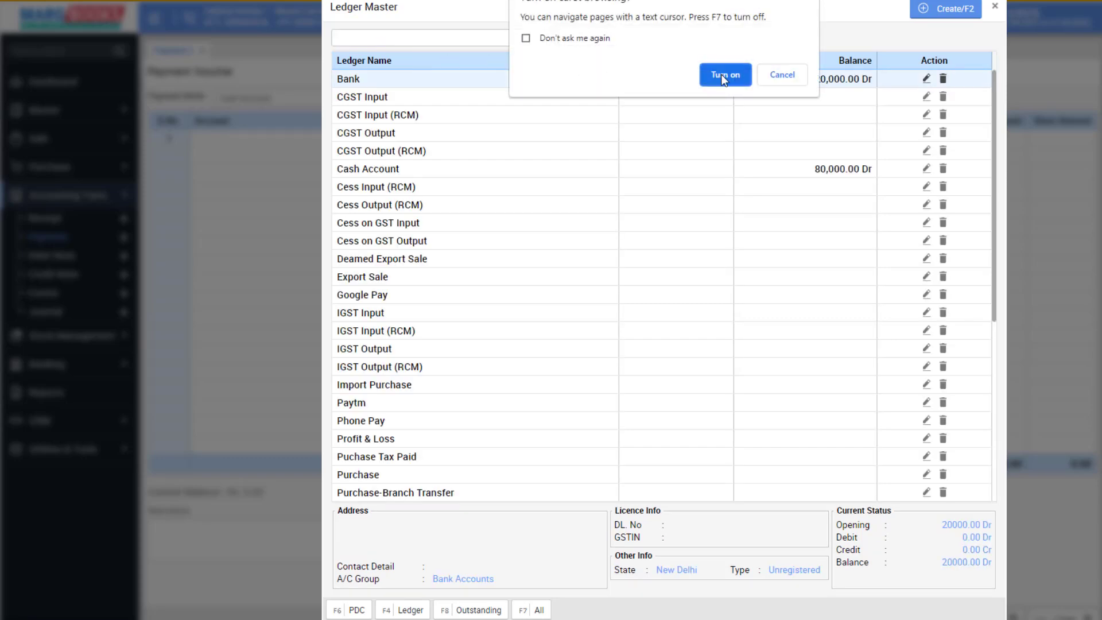
click(782, 75)
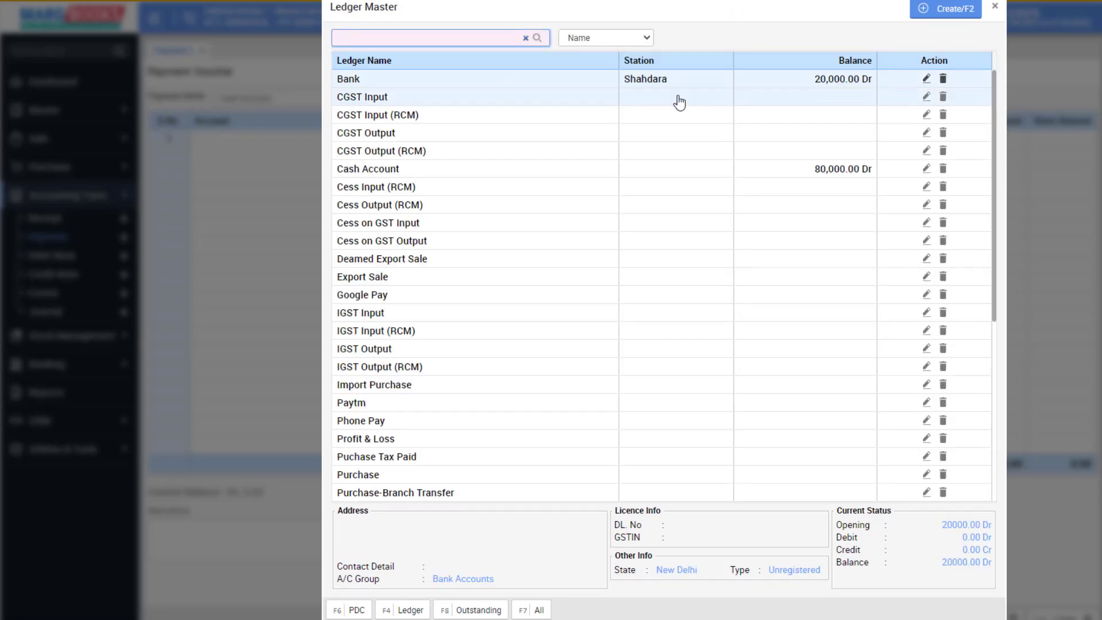
scroll(507, 98, down, 5)
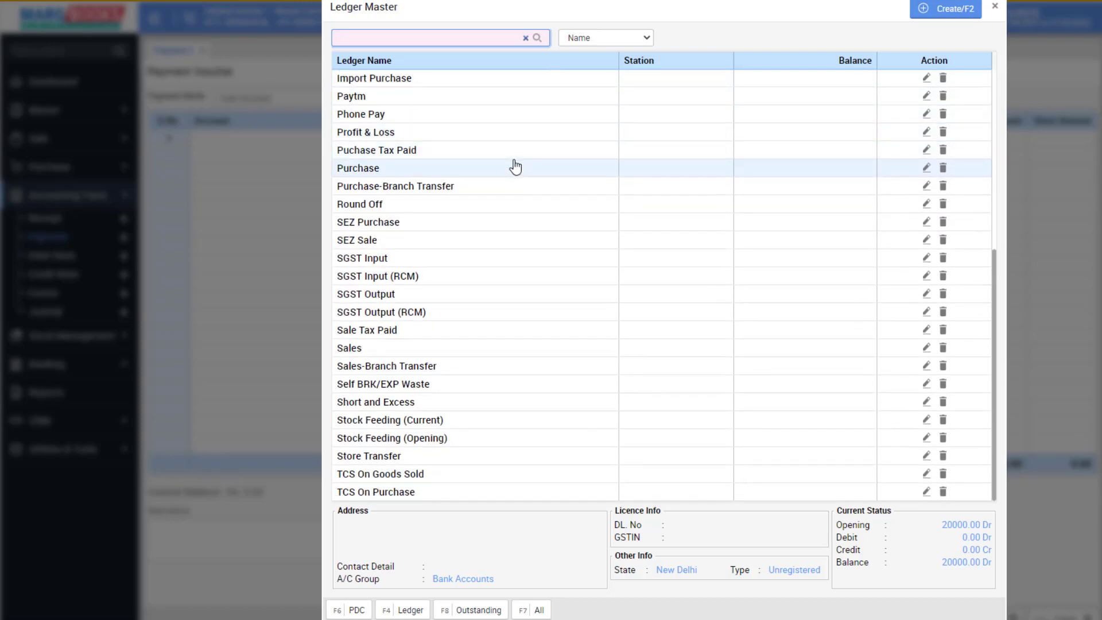
scroll(514, 165, up, 5)
scroll(516, 166, up, 1)
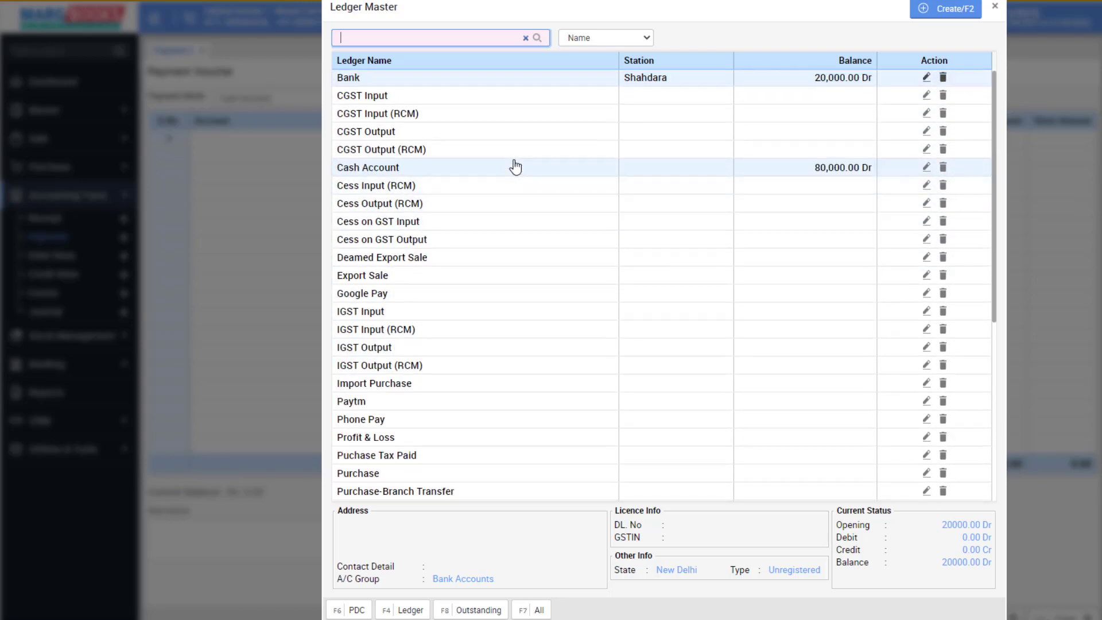
scroll(516, 168, down, 5)
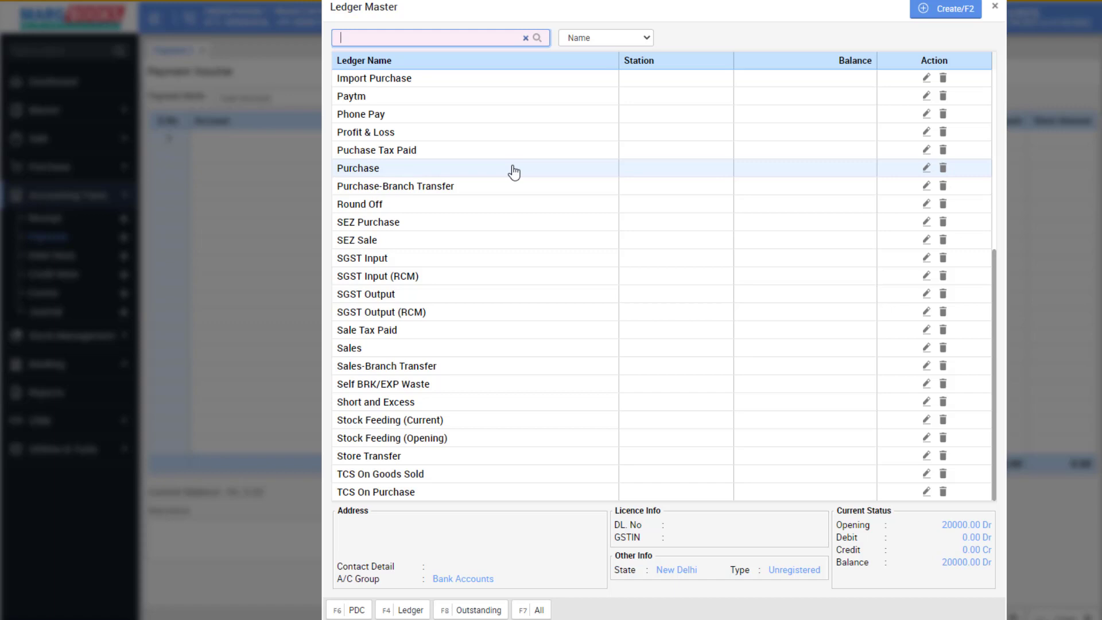
scroll(513, 172, up, 4)
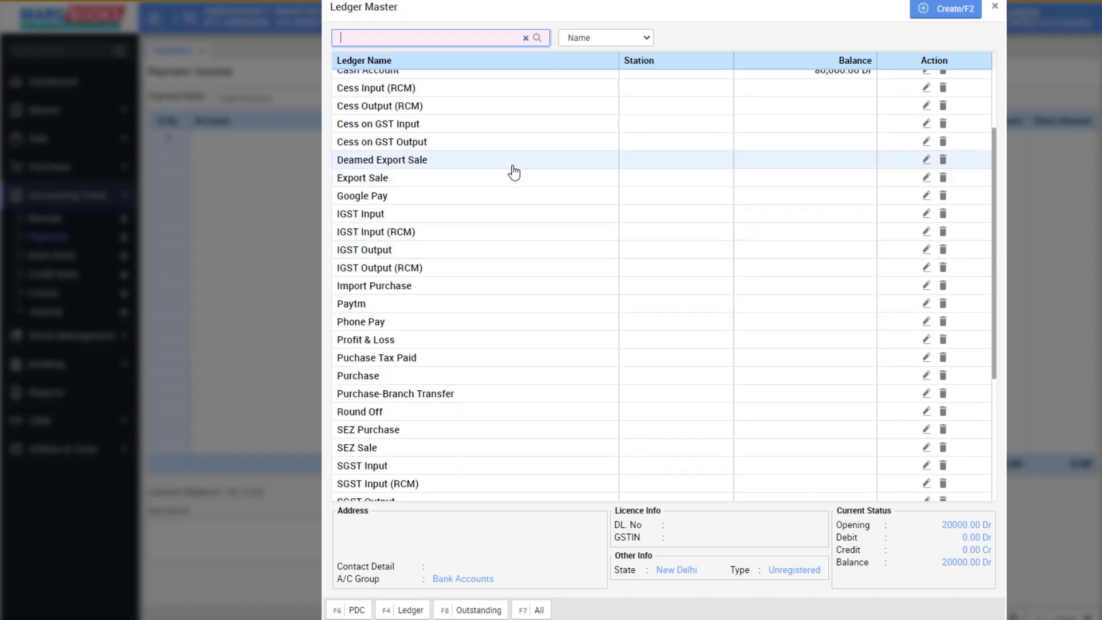
scroll(514, 173, down, 4)
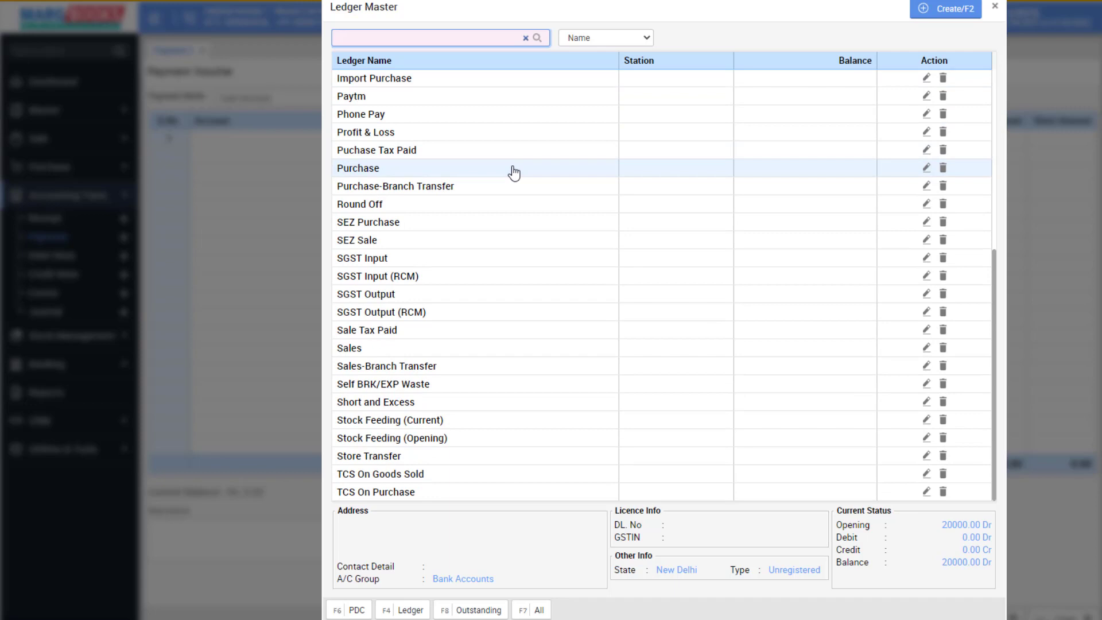
scroll(514, 172, up, 4)
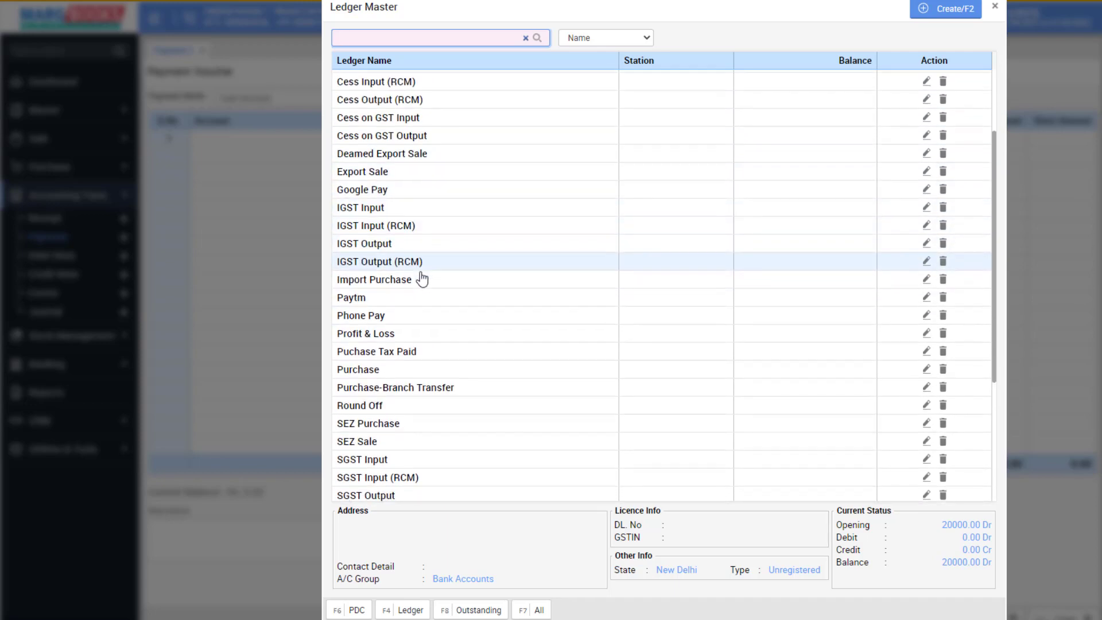
scroll(402, 299, down, 1)
double_click(379, 307)
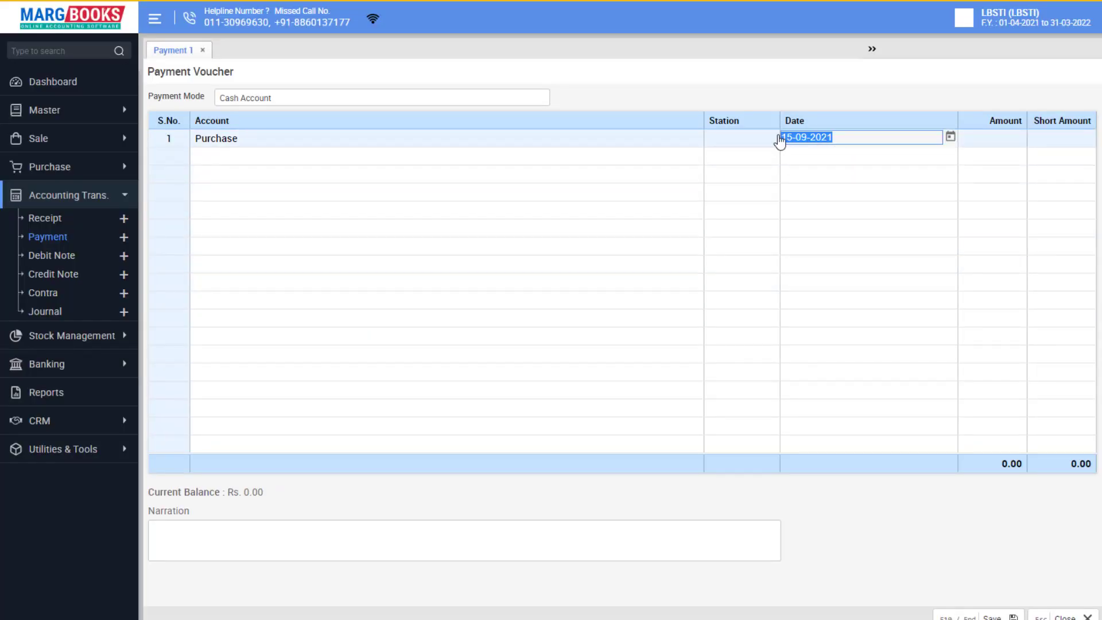
Enter 12000 as the Purchase amount on row 1 and save the cash voucher.
click(743, 142)
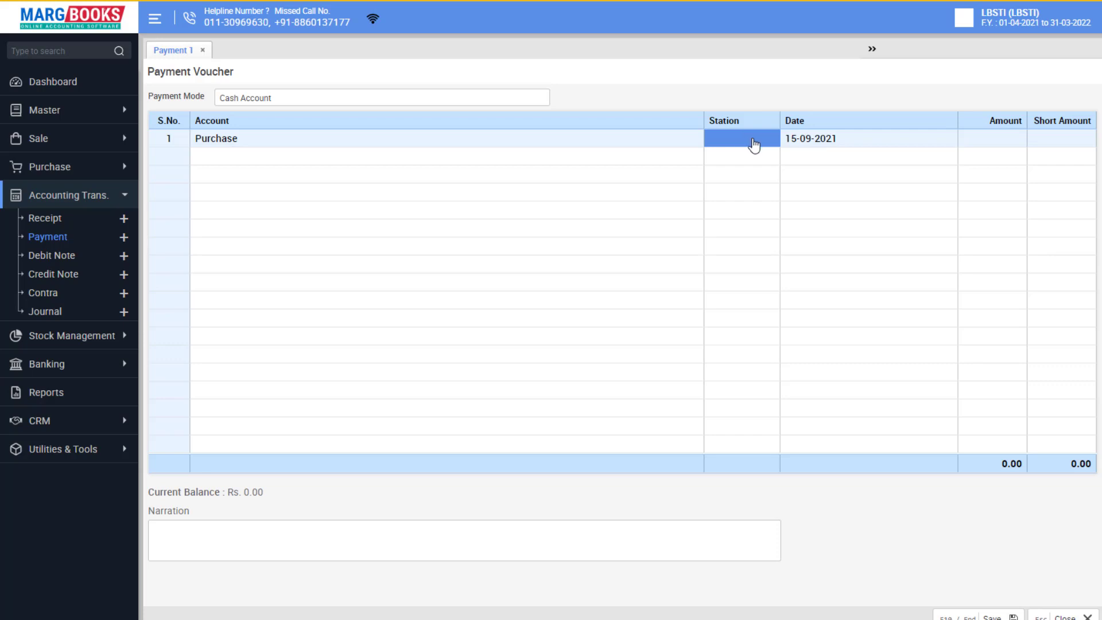
click(763, 138)
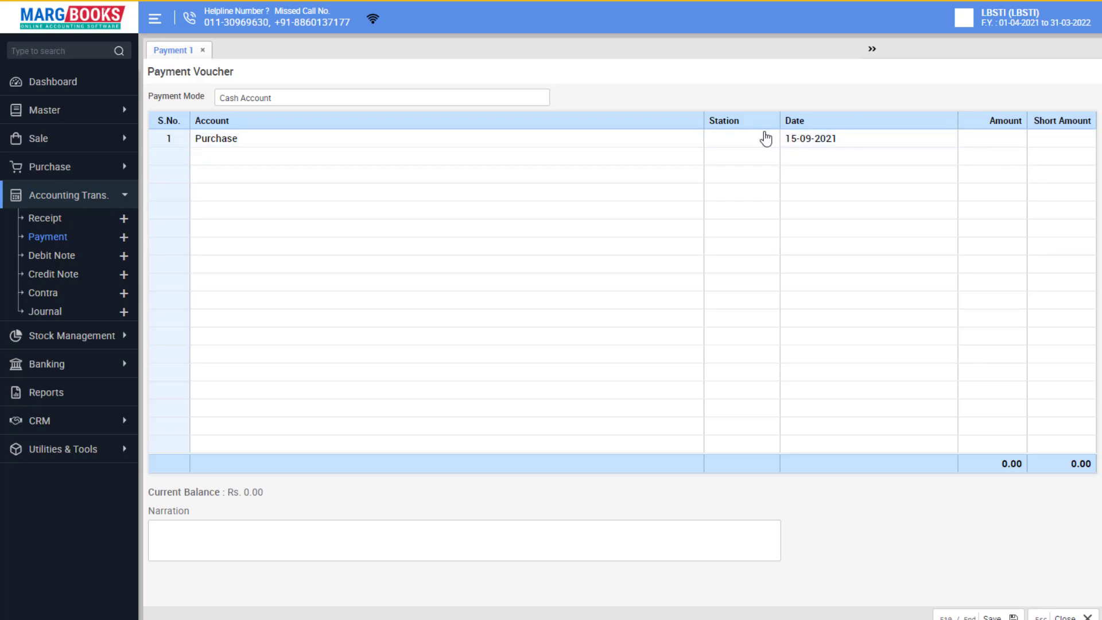
click(757, 142)
click(1002, 138)
click(998, 138)
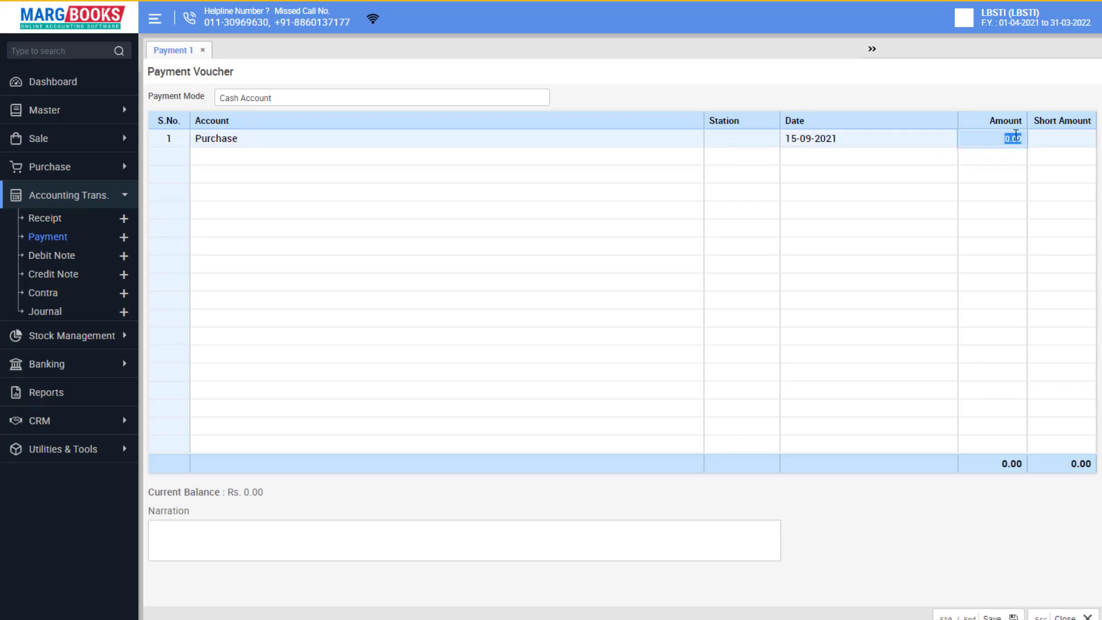
text(12000)
click(1001, 160)
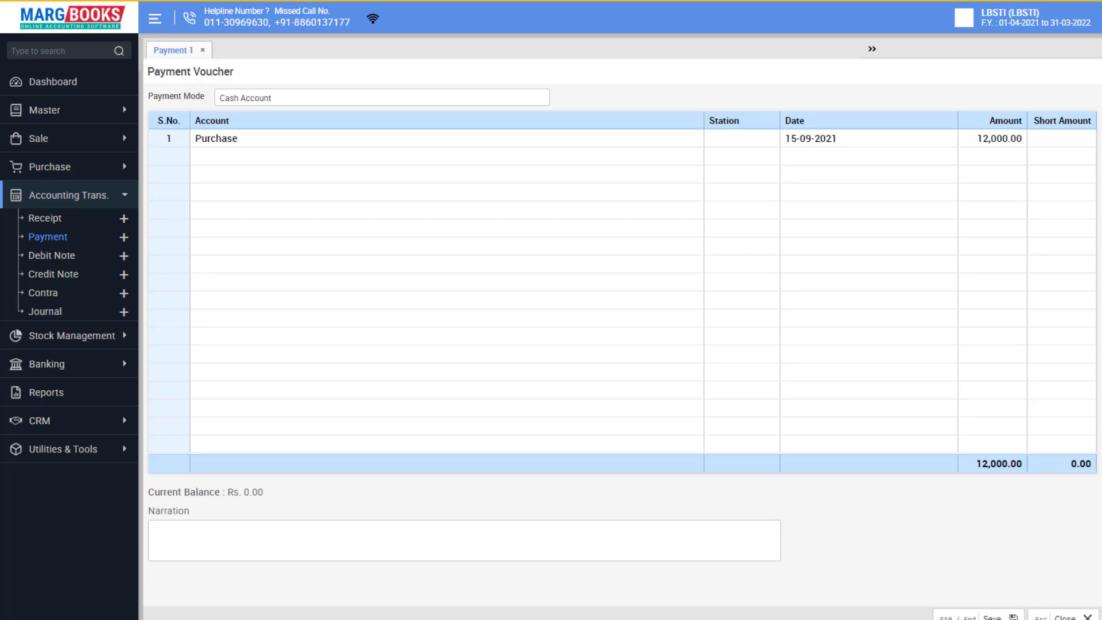
click(991, 614)
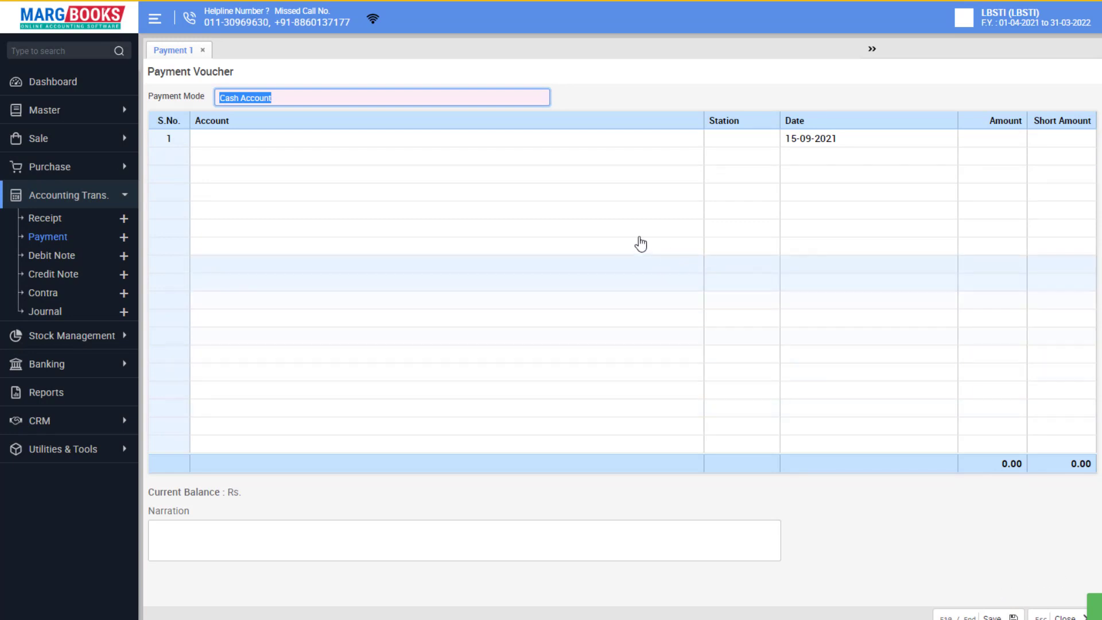
Switch the new voucher's payment mode to Bank and bring up the Ledger Master list for row 1.
click(315, 93)
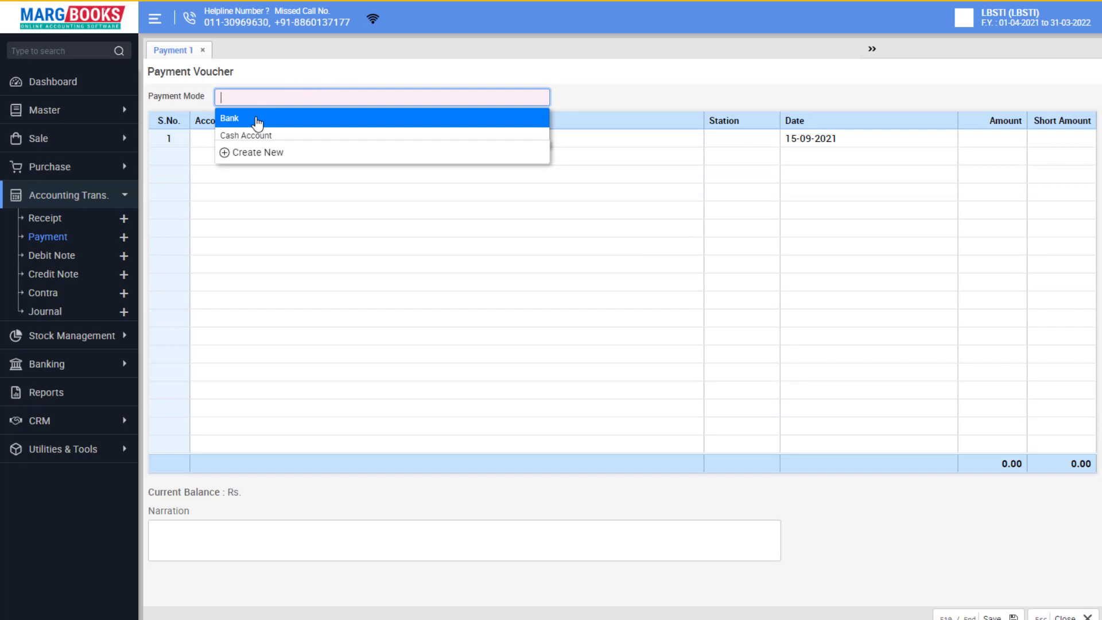
click(256, 120)
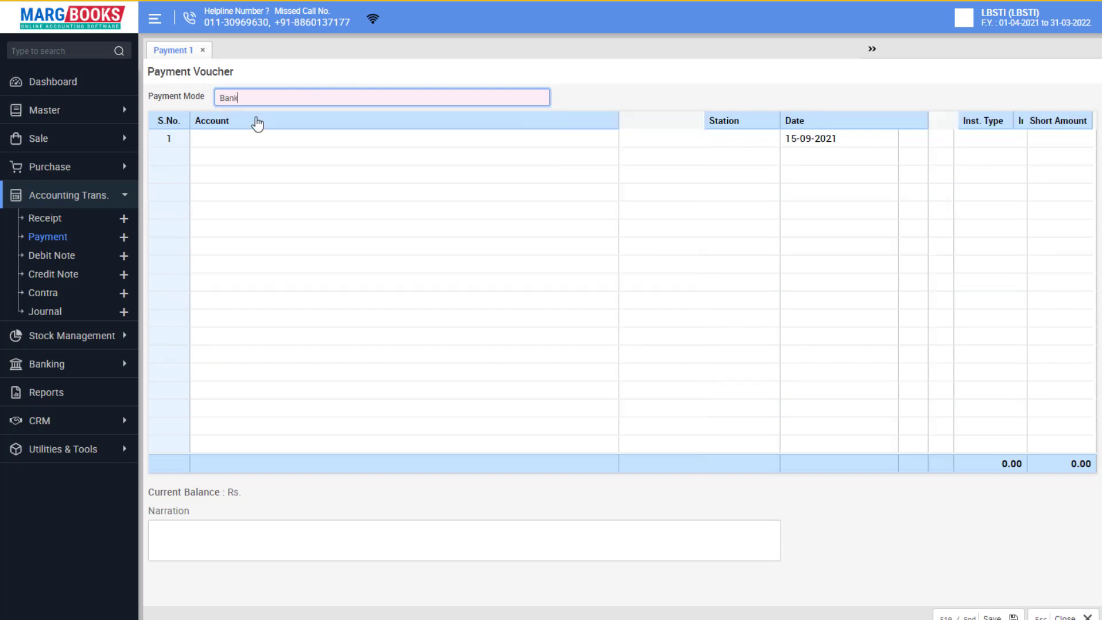
click(289, 142)
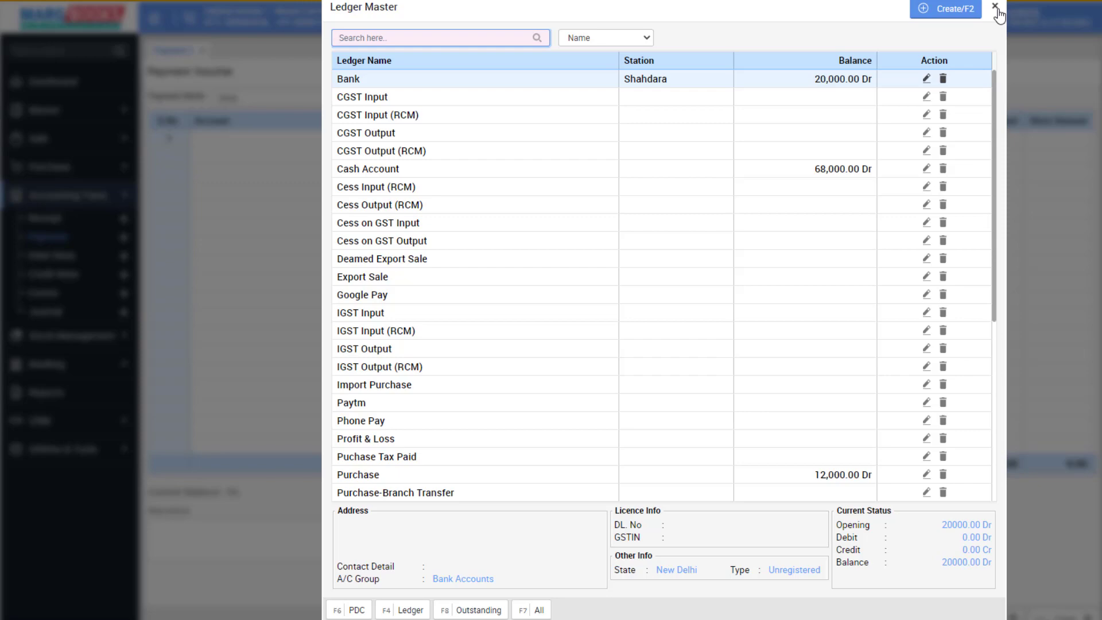
Start a new ledger named Electric Bill in the Indirect Expenses group.
click(932, 11)
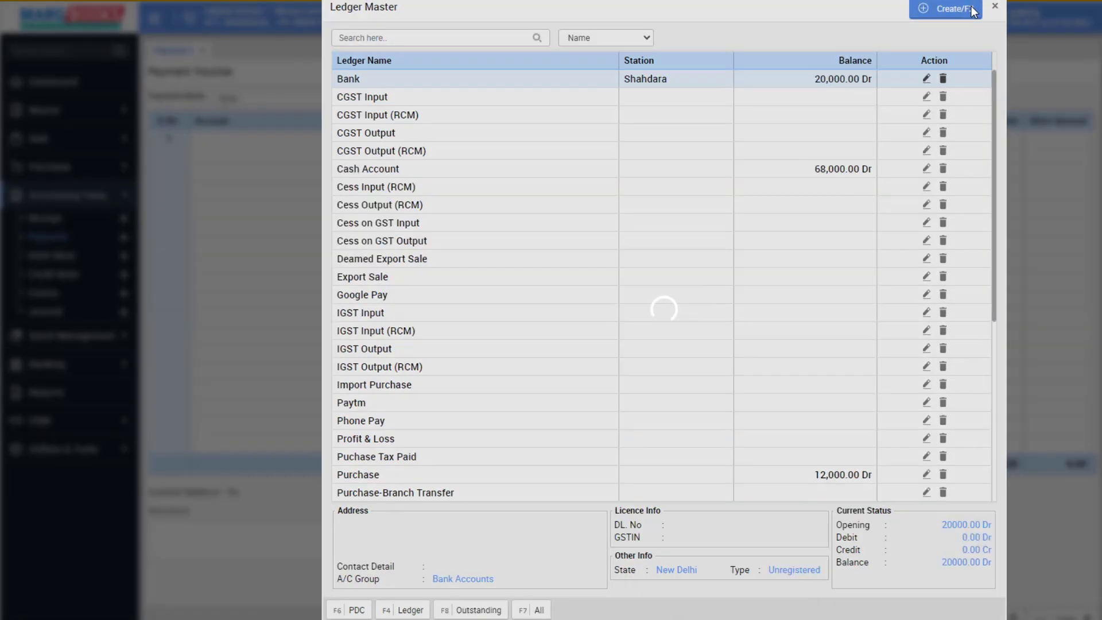
text(Elect)
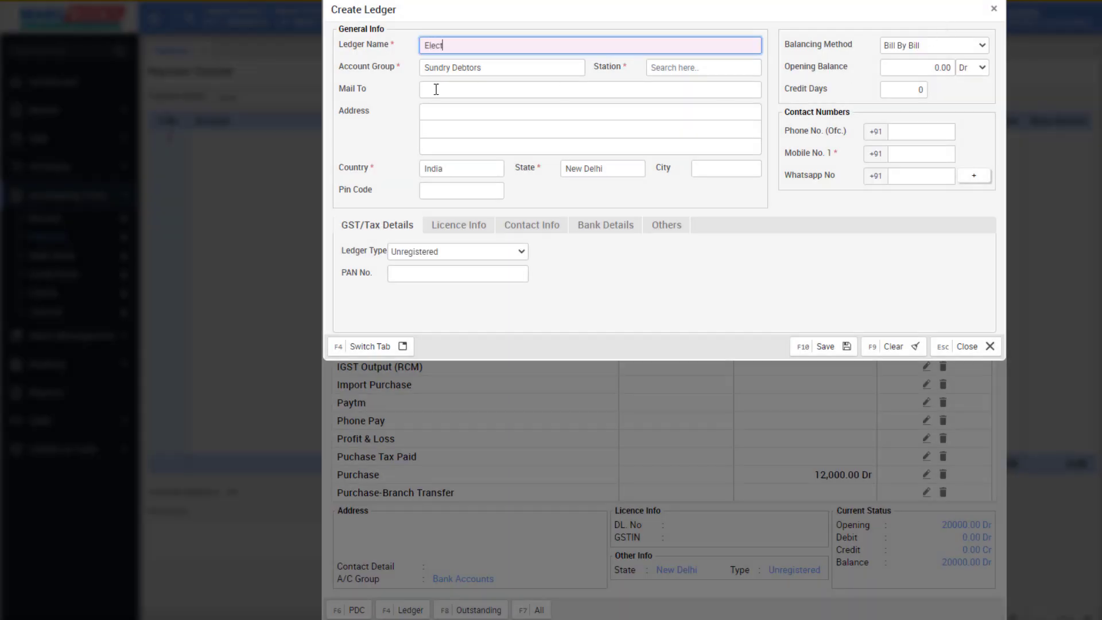
text(ric Nil)
key(BackSpace)
text(Bill)
key(Tab)
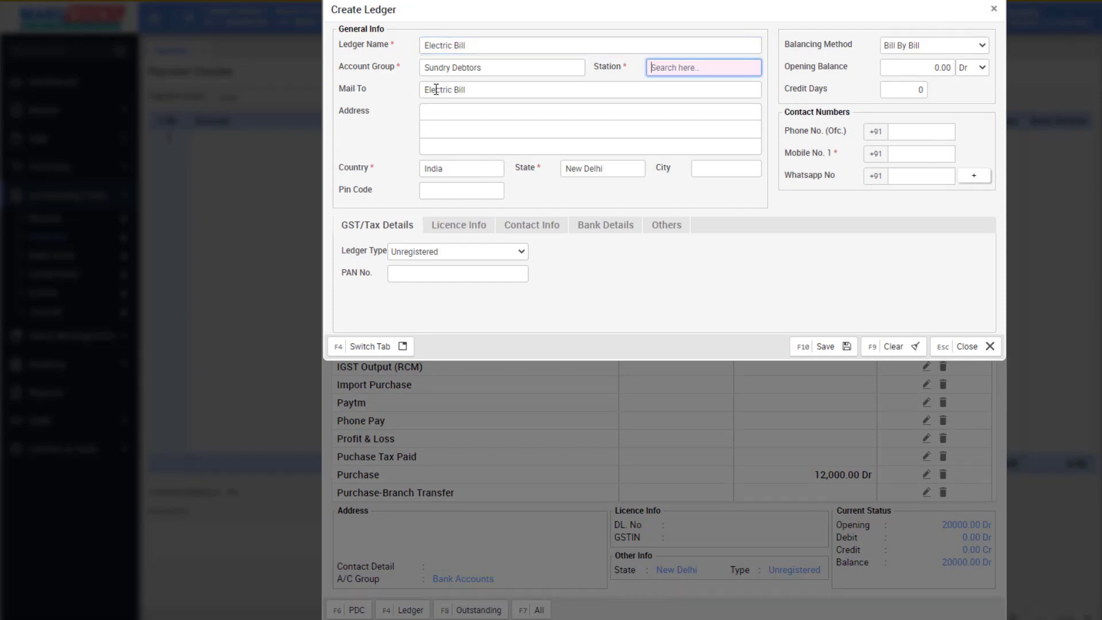
click(498, 71)
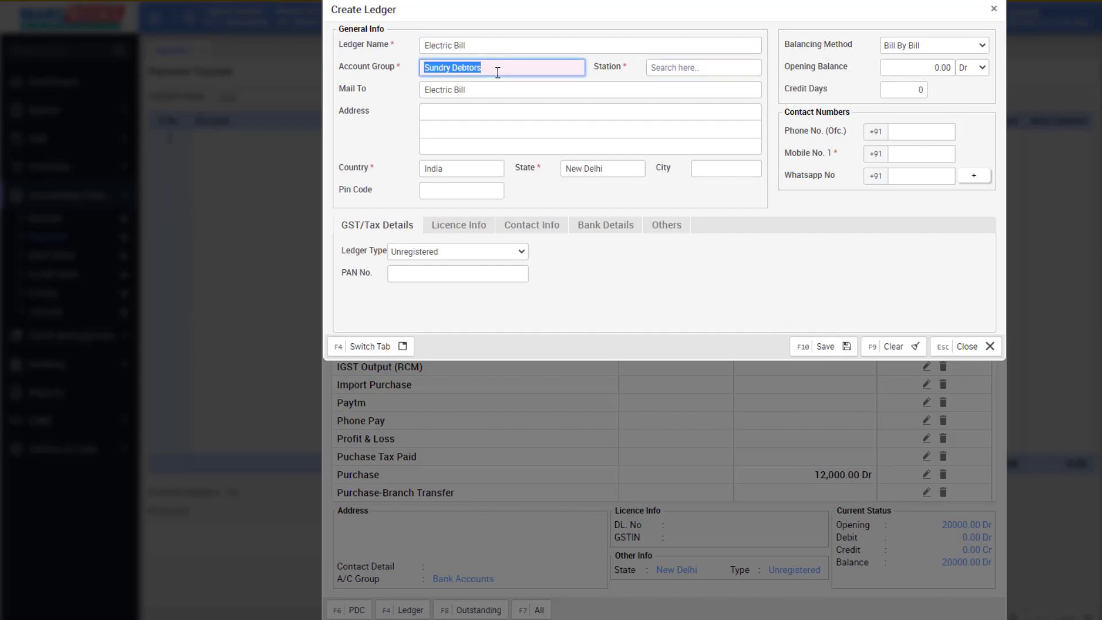
text(indi)
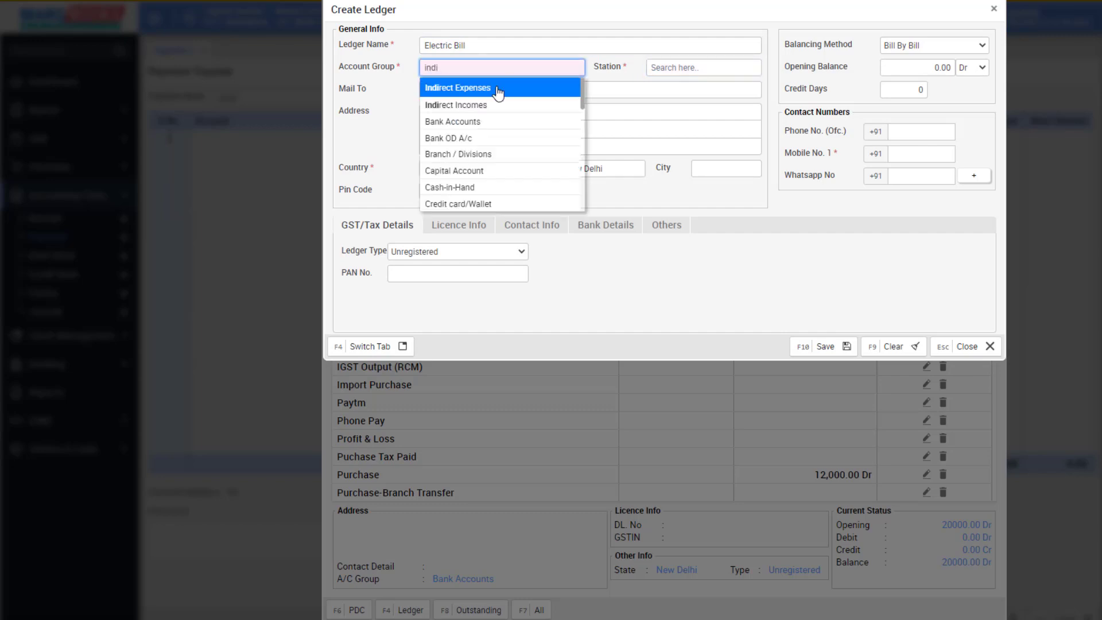
click(497, 87)
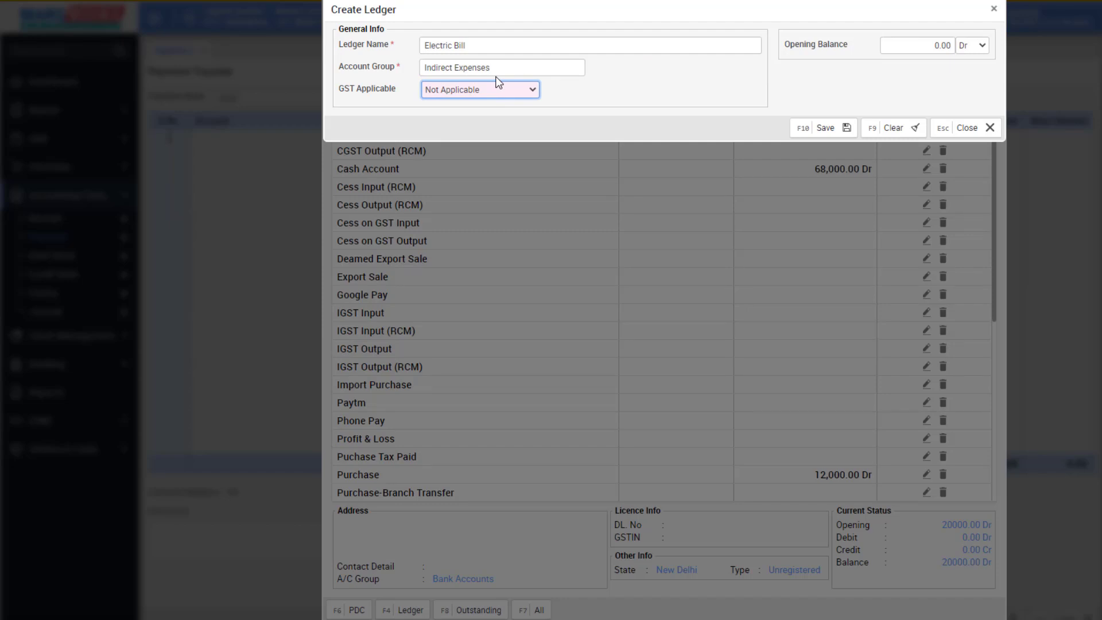
Keep GST as Not Applicable and save the Electric Bill ledger.
click(520, 92)
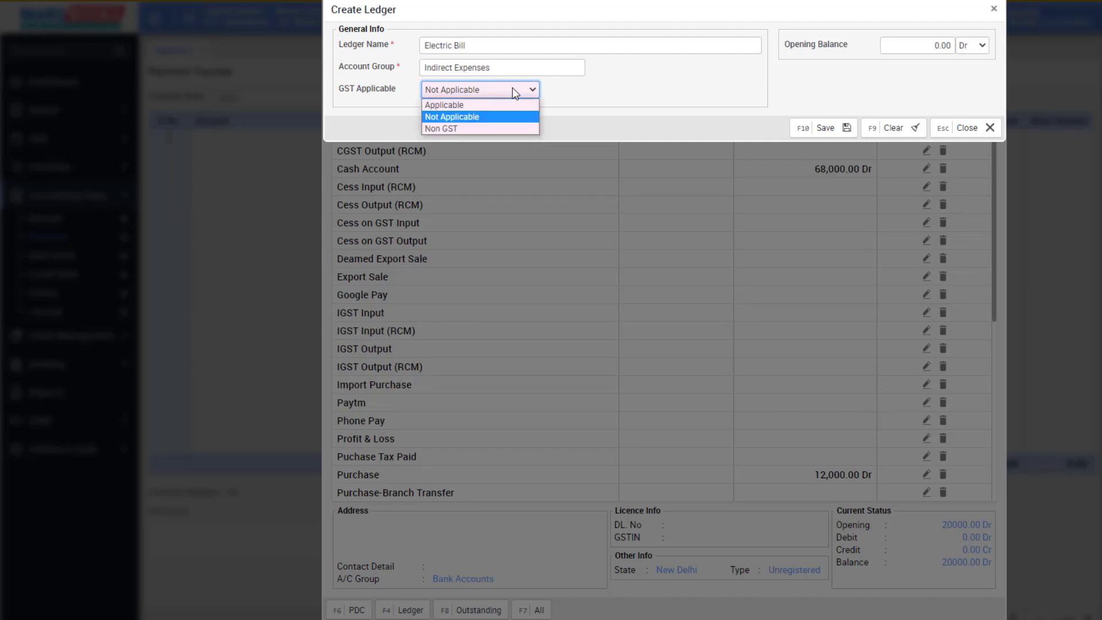
click(481, 118)
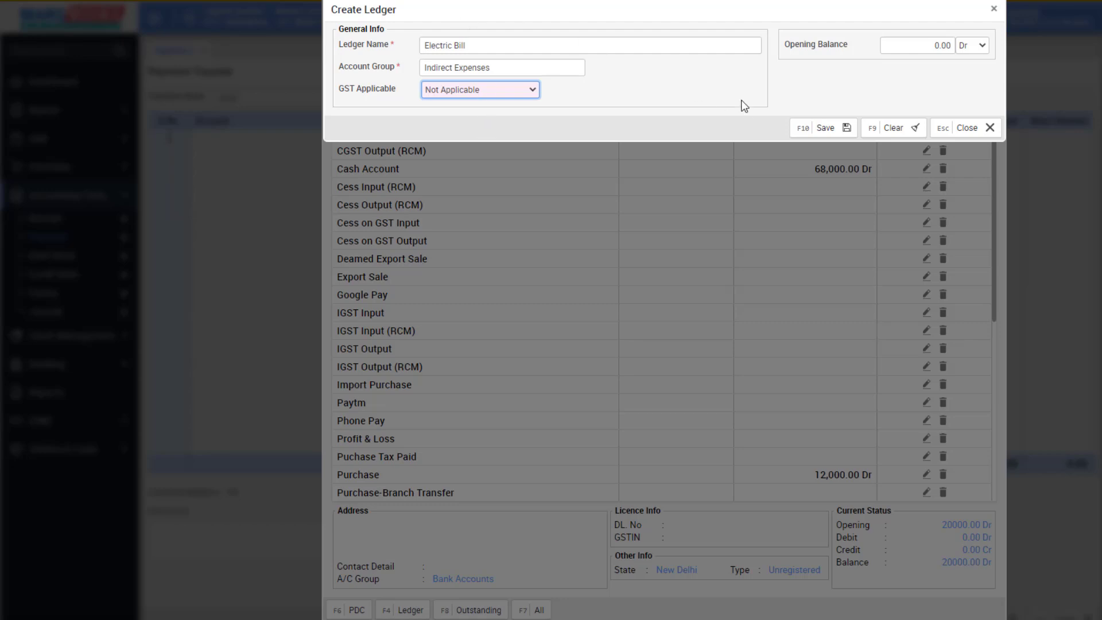
click(822, 127)
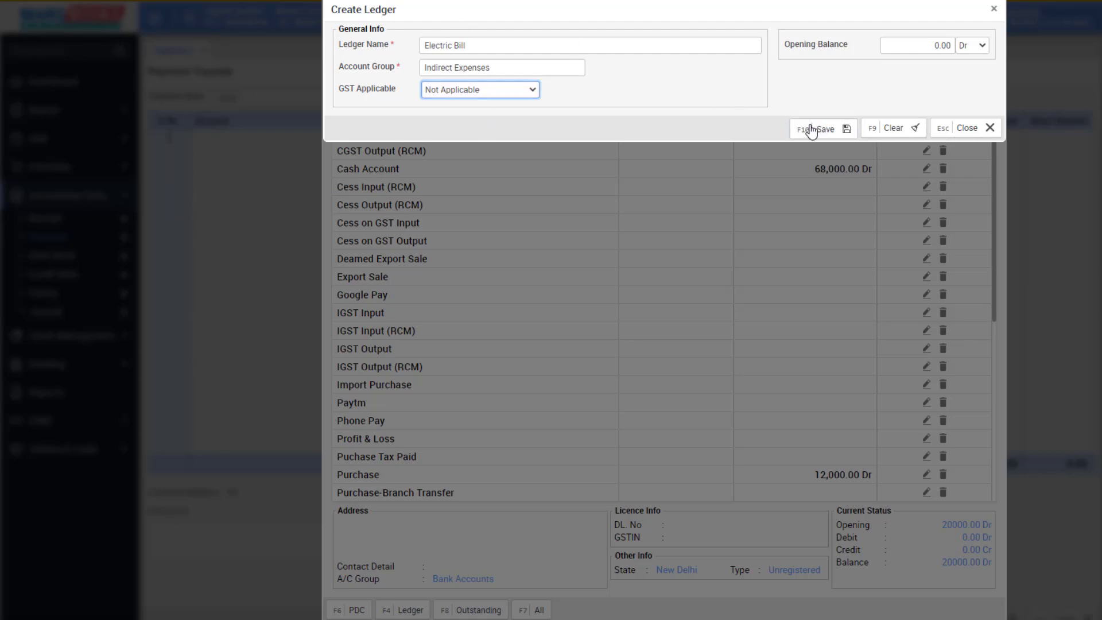
click(968, 127)
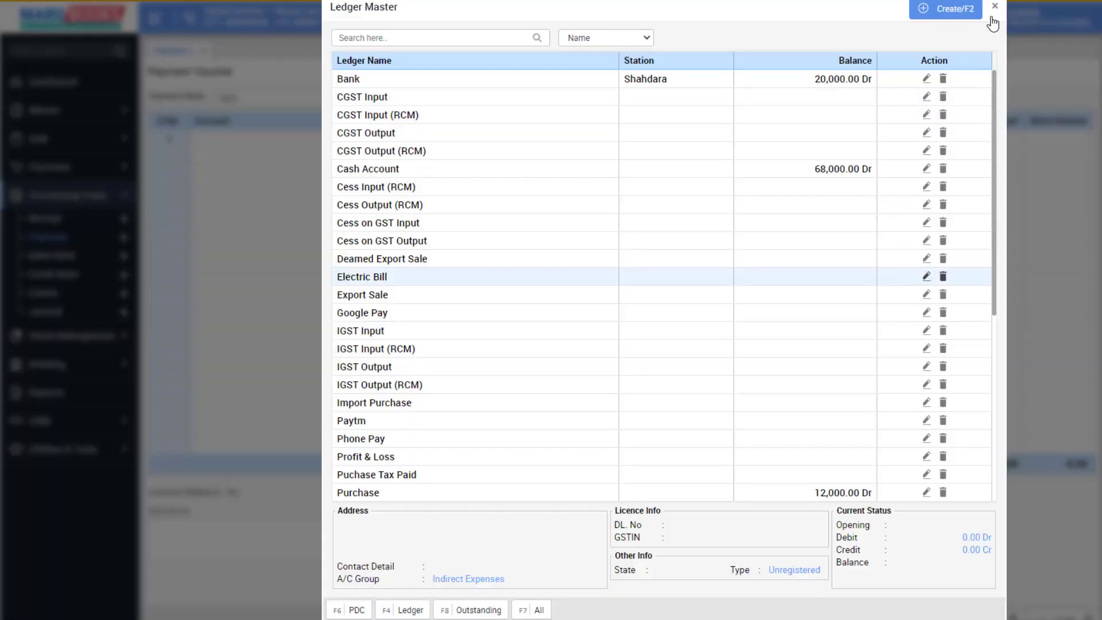
Set the voucher row to Electric Bill, paid by Cheque with cheque number 123456.
click(447, 283)
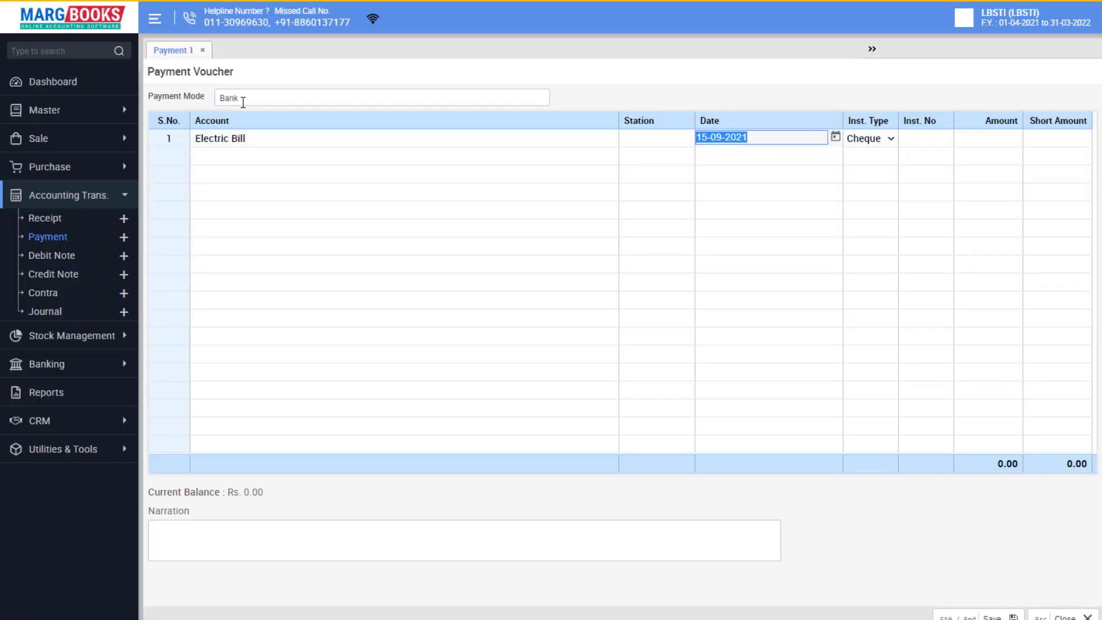
click(892, 143)
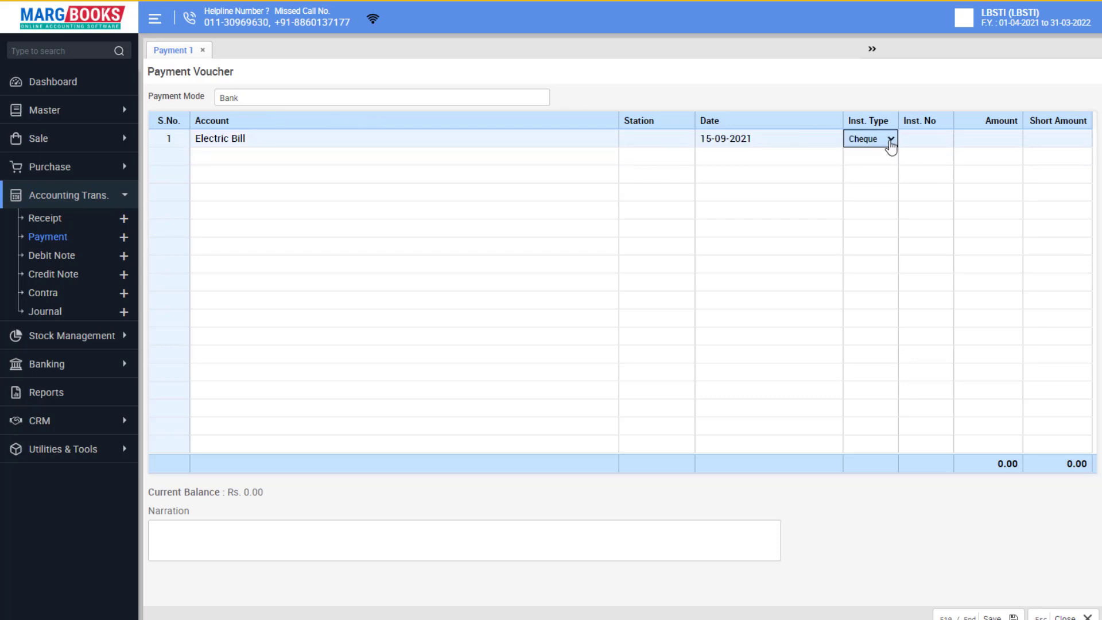
click(893, 143)
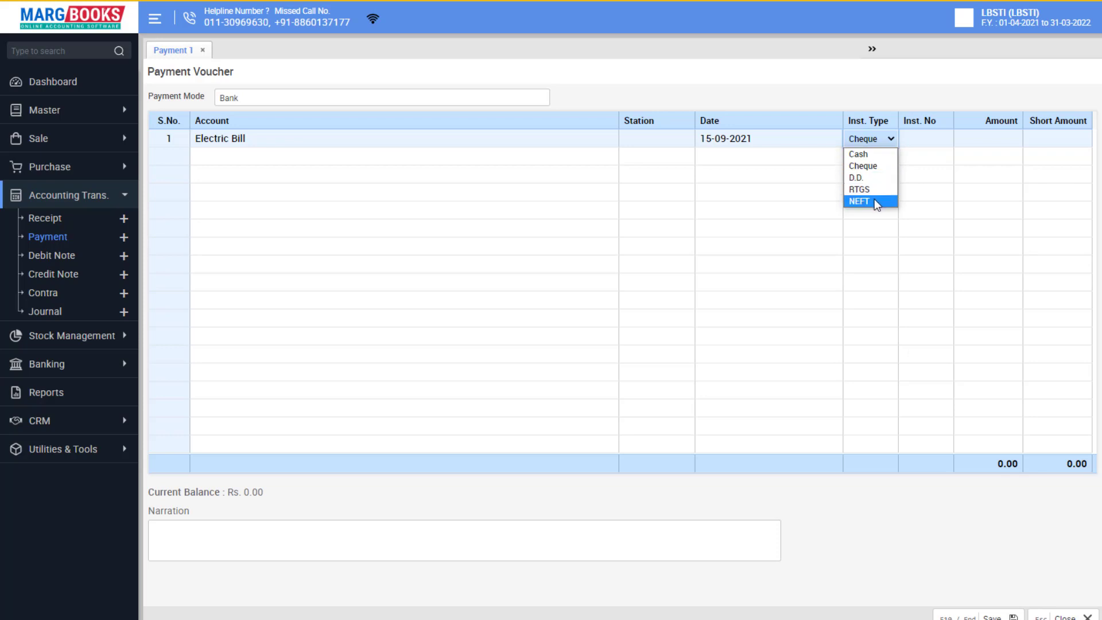
click(875, 167)
click(933, 138)
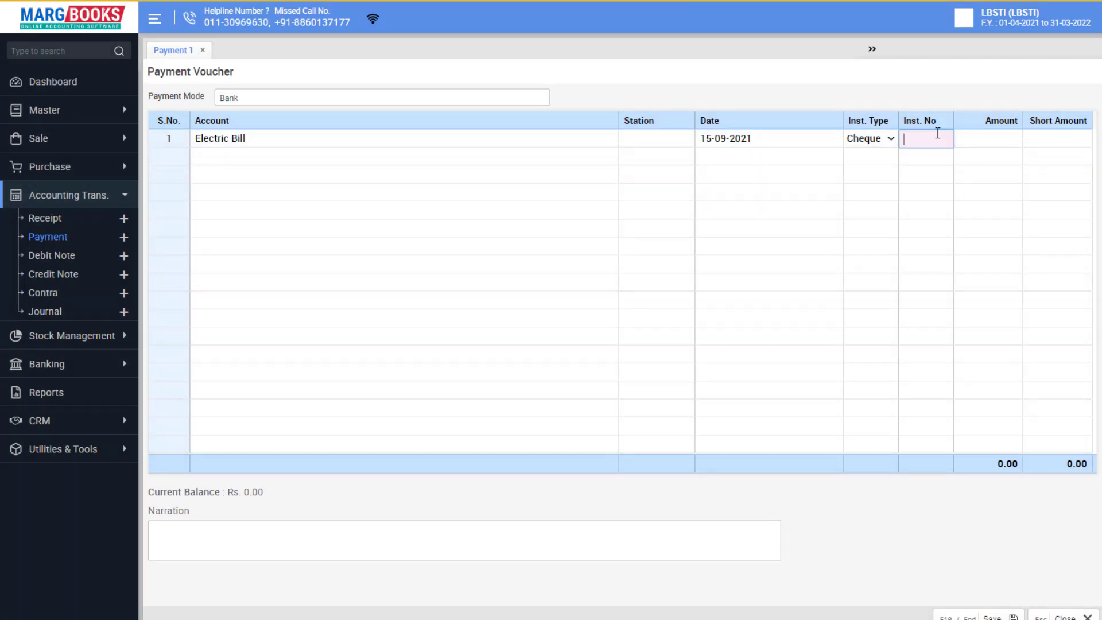
text(123456)
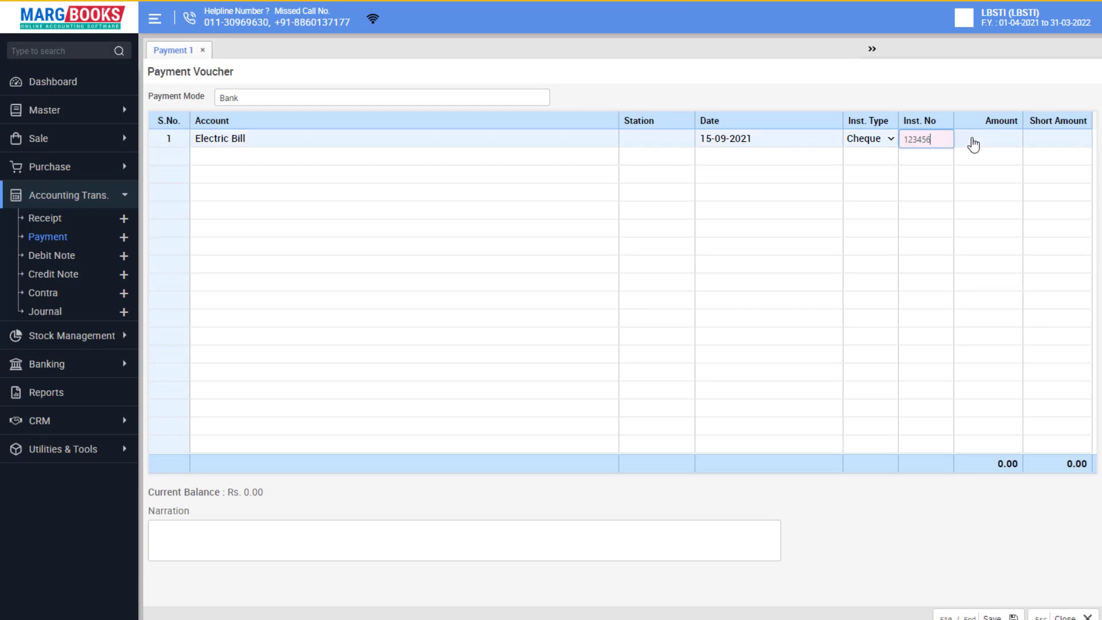
Enter an amount of 3000 and save the Electric Bill payment voucher.
click(975, 138)
click(996, 145)
text(3000)
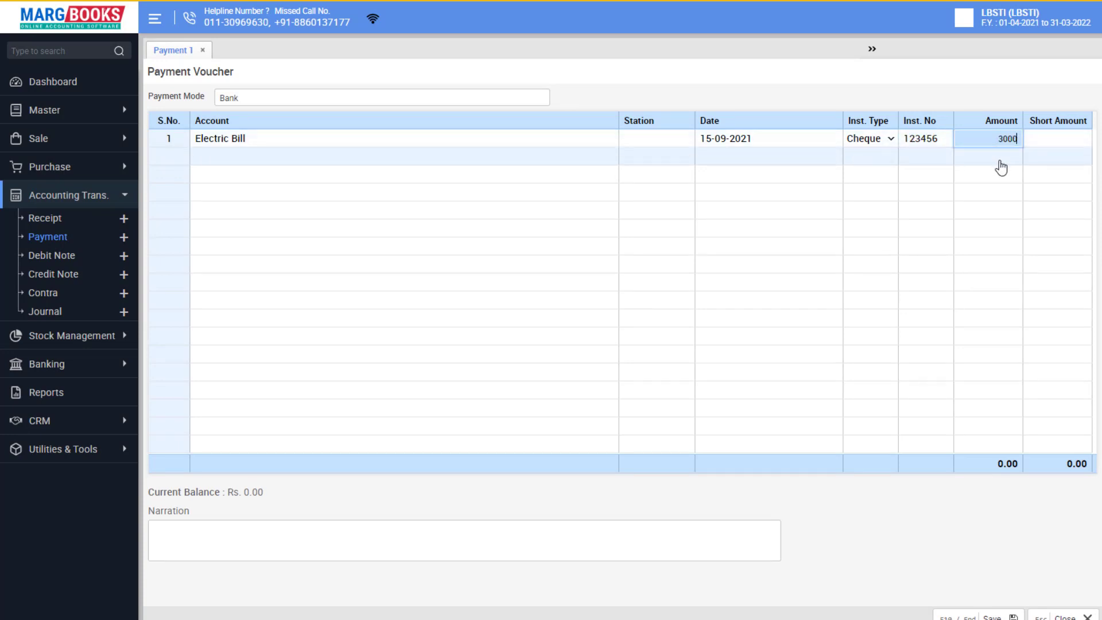
key(Return)
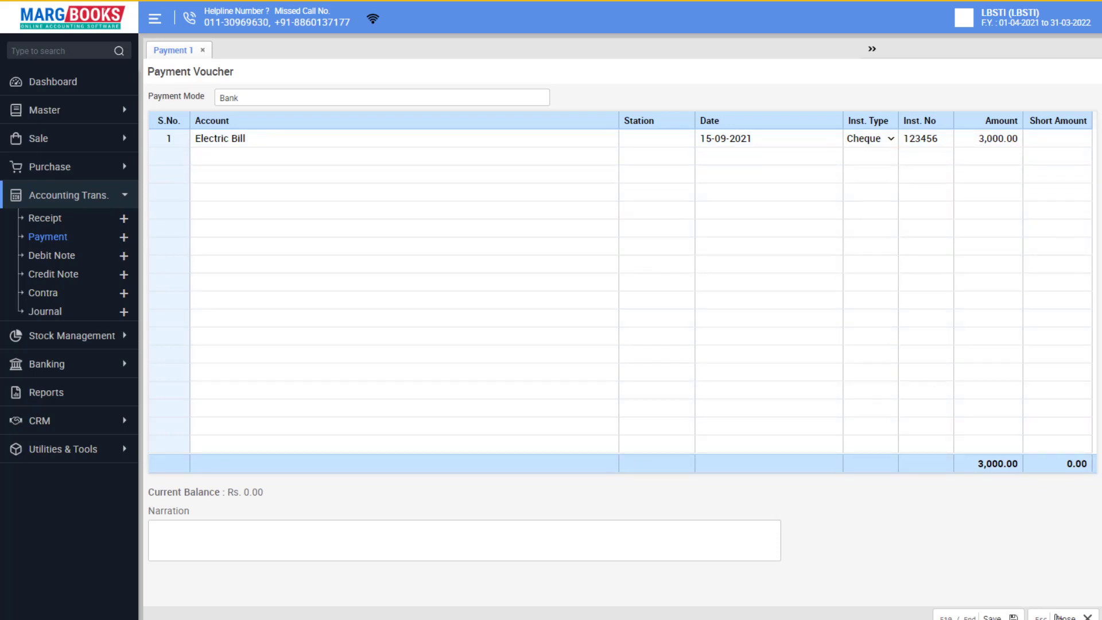
click(1011, 617)
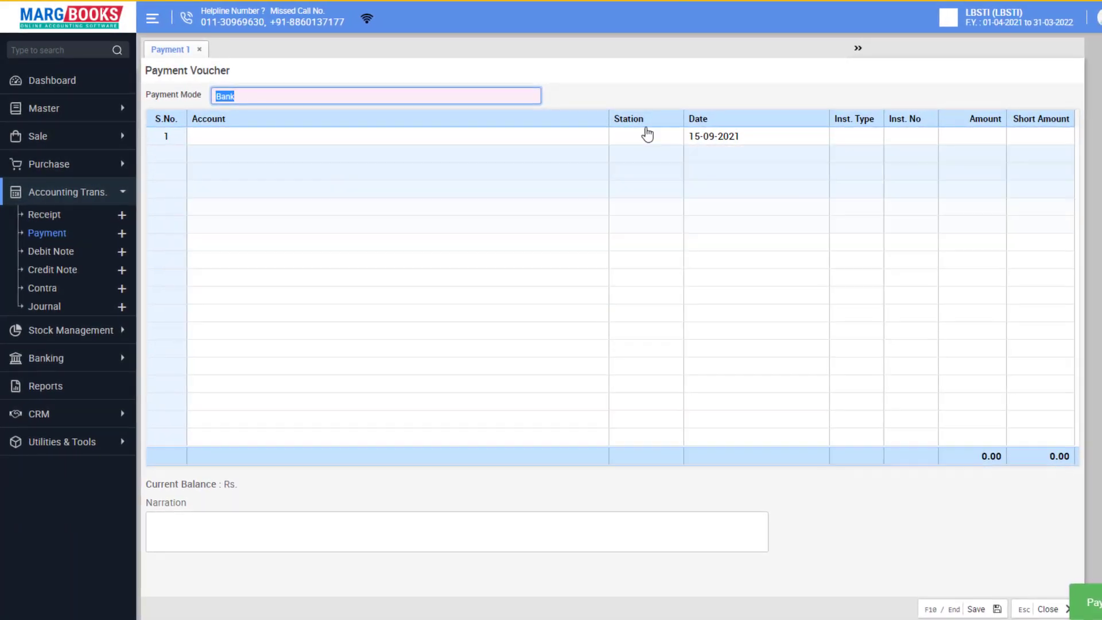
click(199, 50)
Confirm discarding the blank Payment 1 voucher, then open Electric Bill voucher 0000002 (3,000) for review.
click(633, 90)
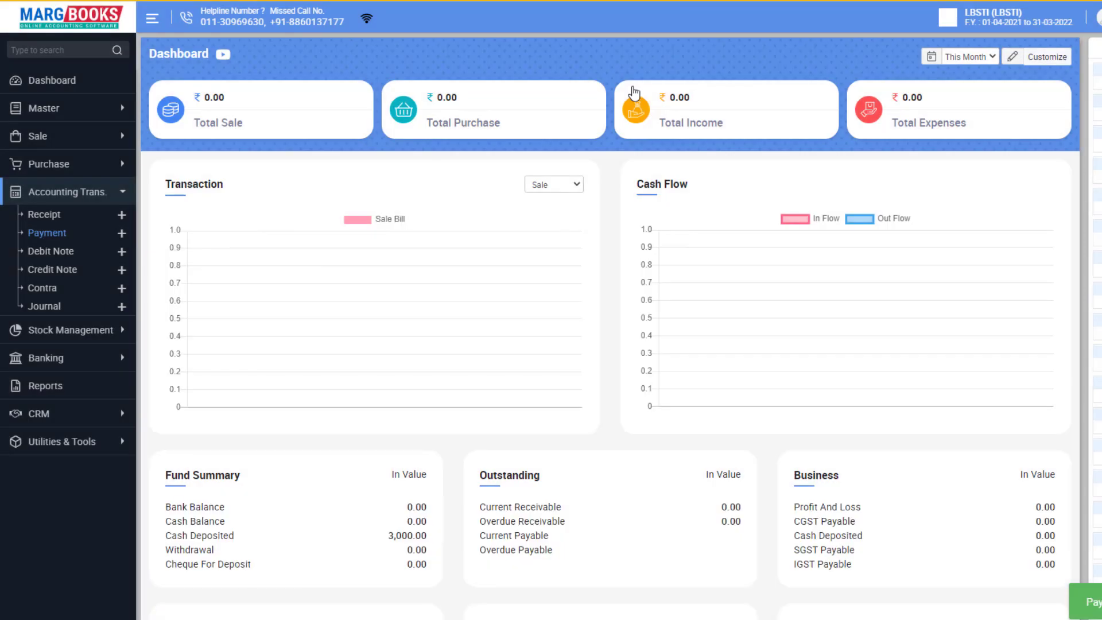
click(47, 236)
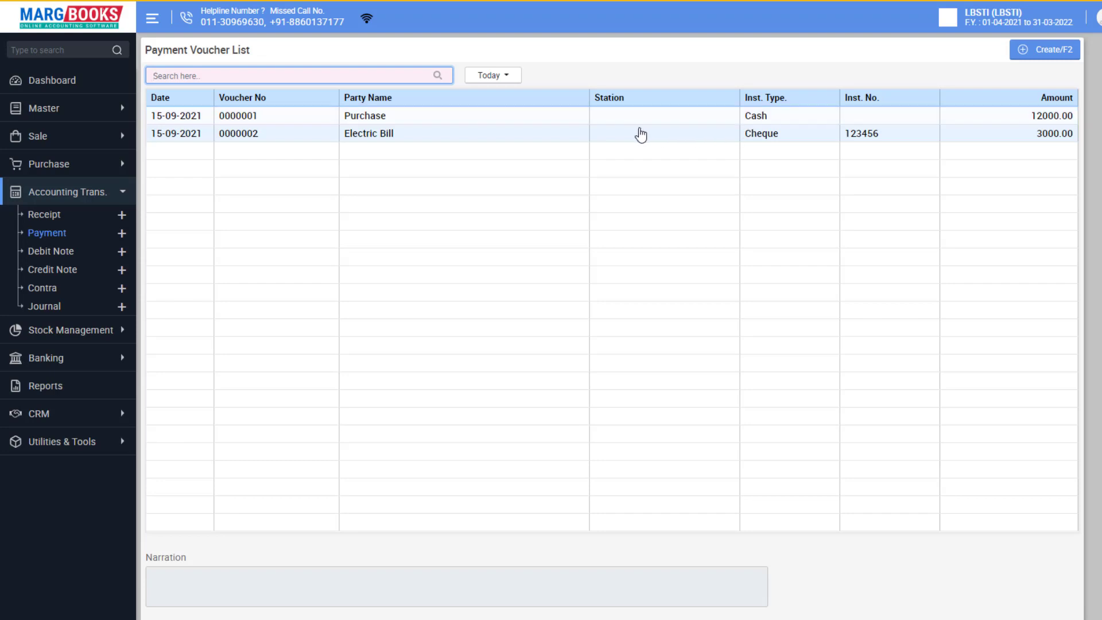
click(536, 133)
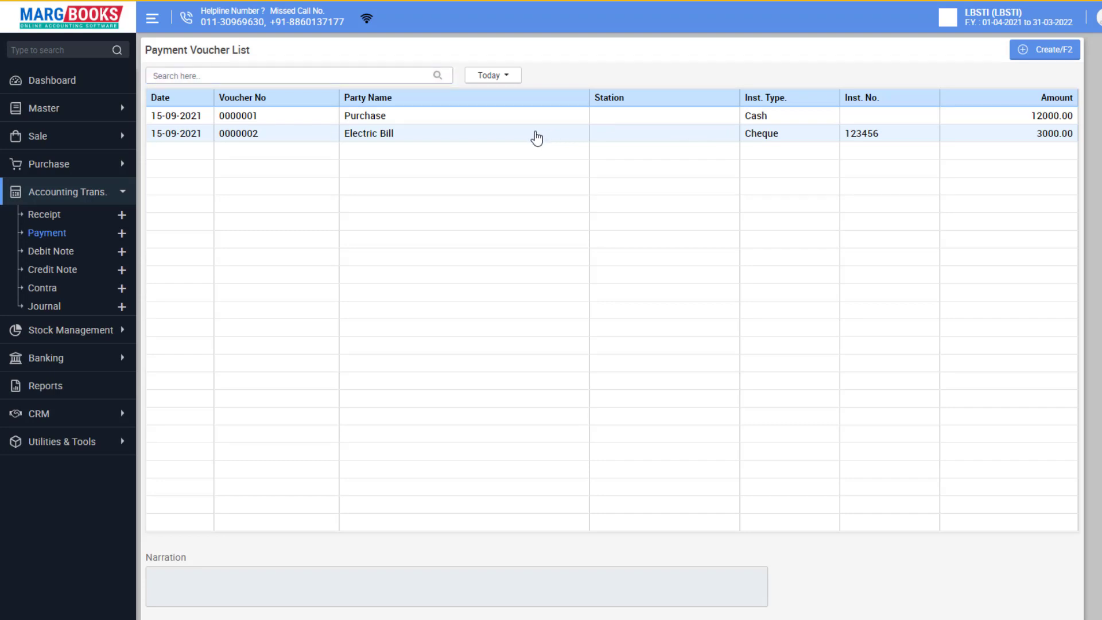
double_click(537, 138)
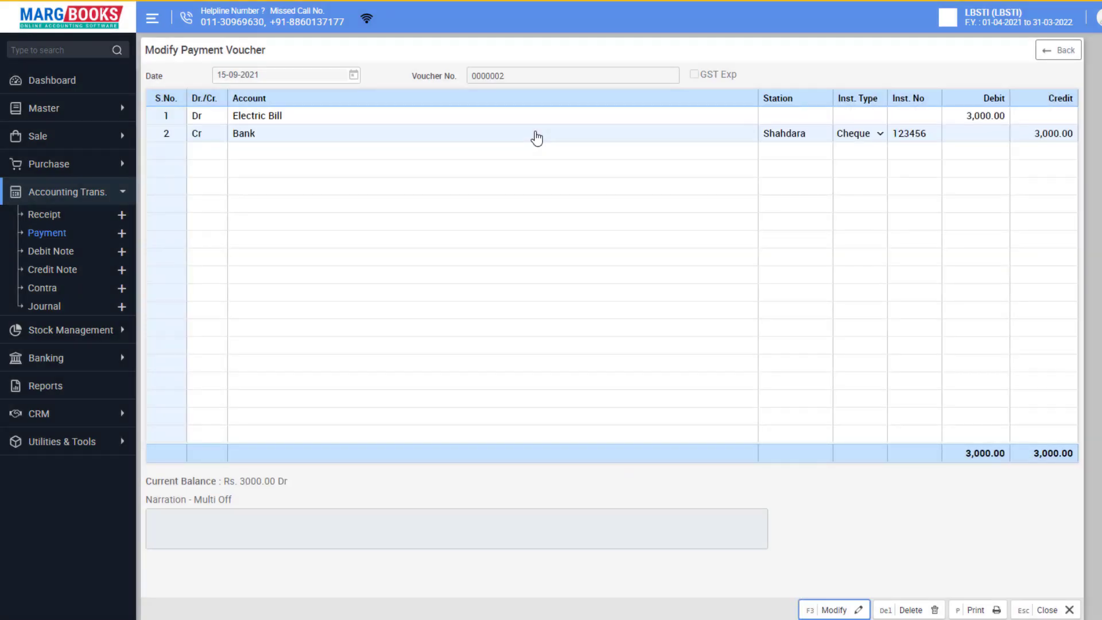